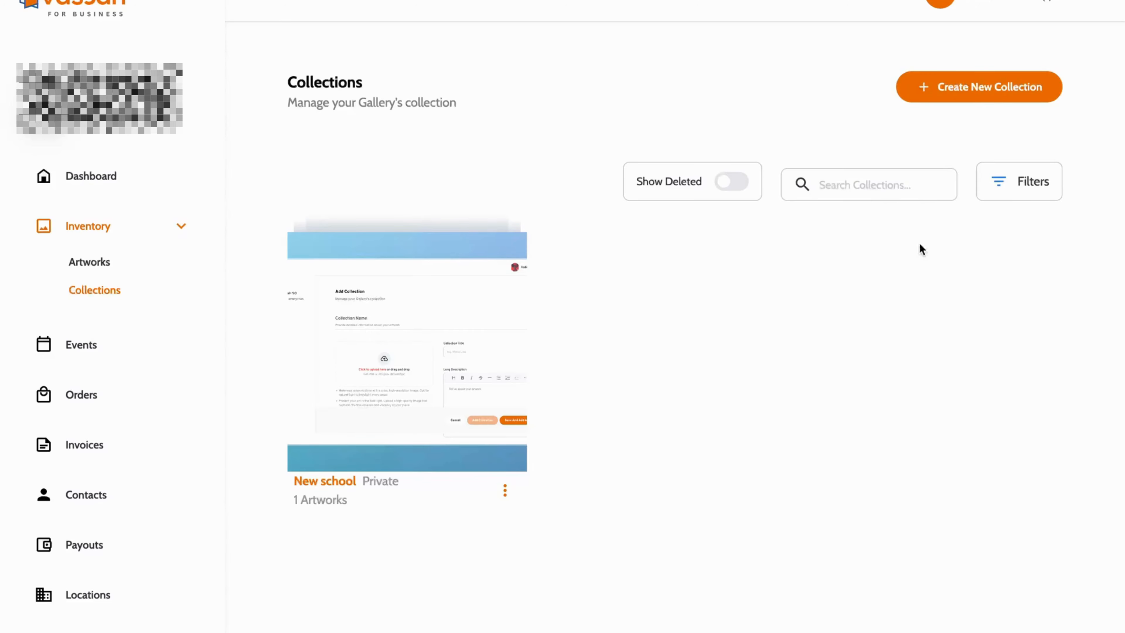
# Start a new collection and upload Aora React Native Crash Course Card.png from the Downloads folder as its image.
pyautogui.click(978, 90)
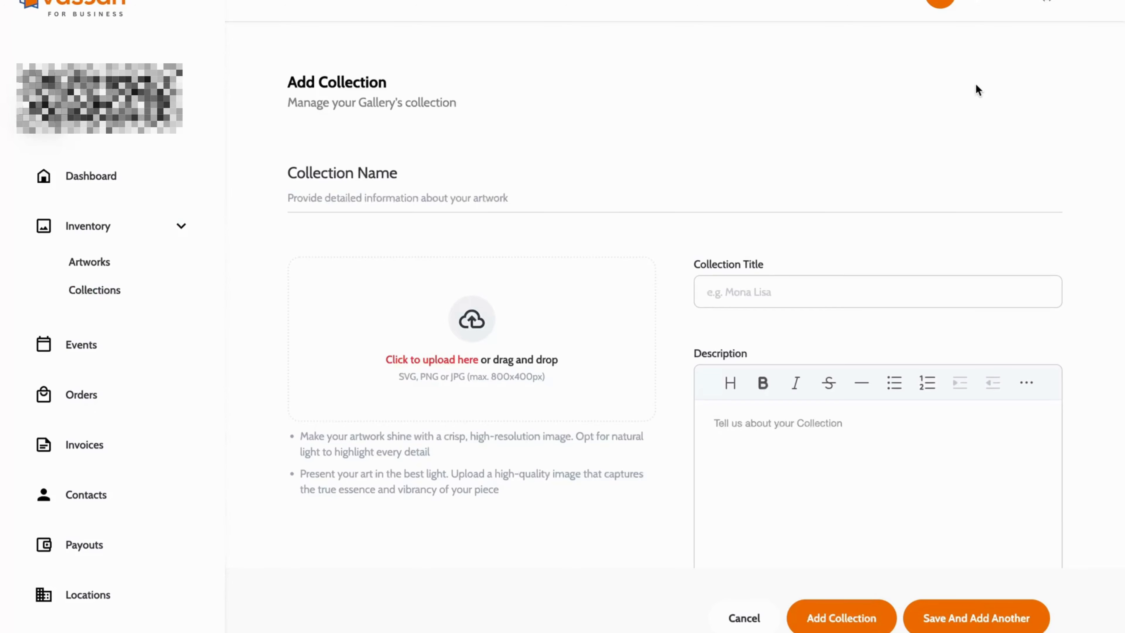
pyautogui.scroll(-3, 752, 307)
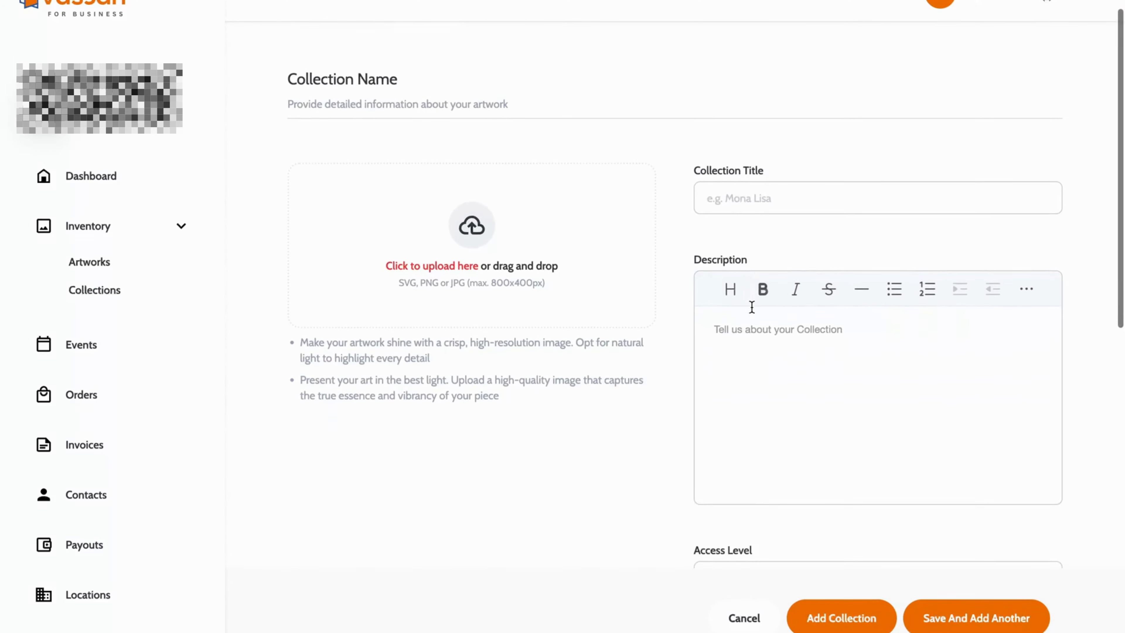
pyautogui.click(472, 239)
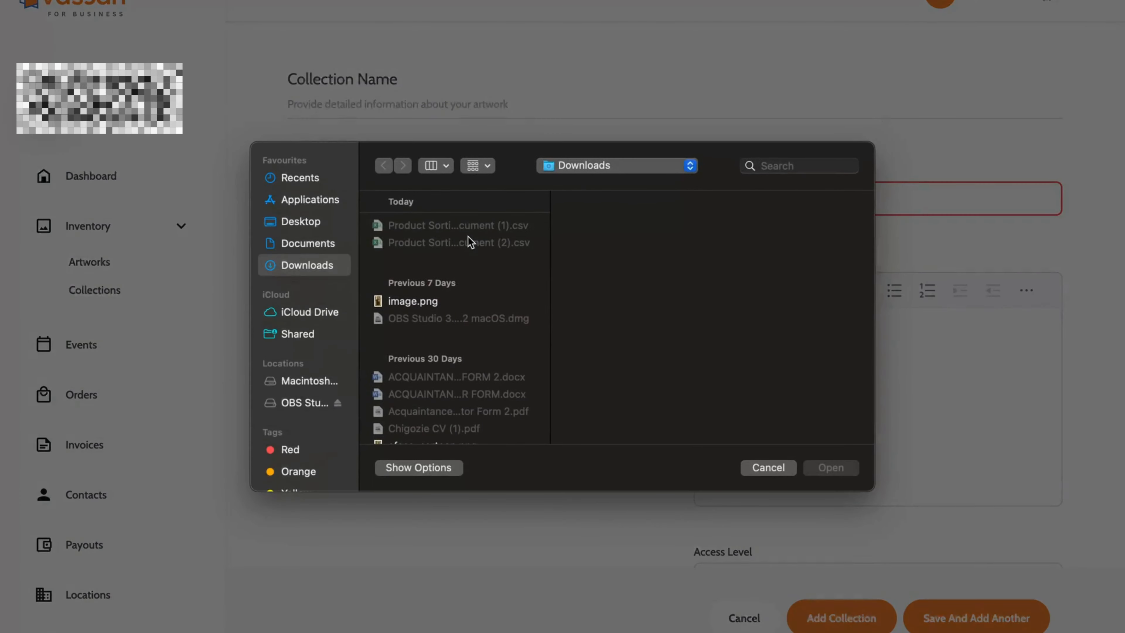
pyautogui.scroll(-10, 469, 298)
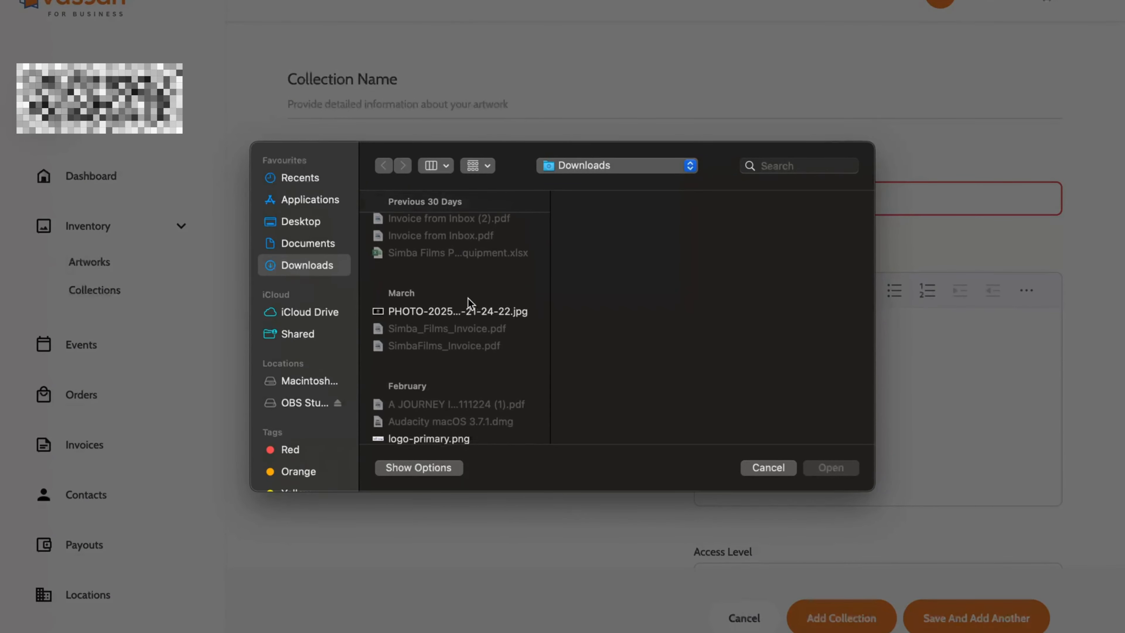
pyautogui.scroll(-10, 468, 298)
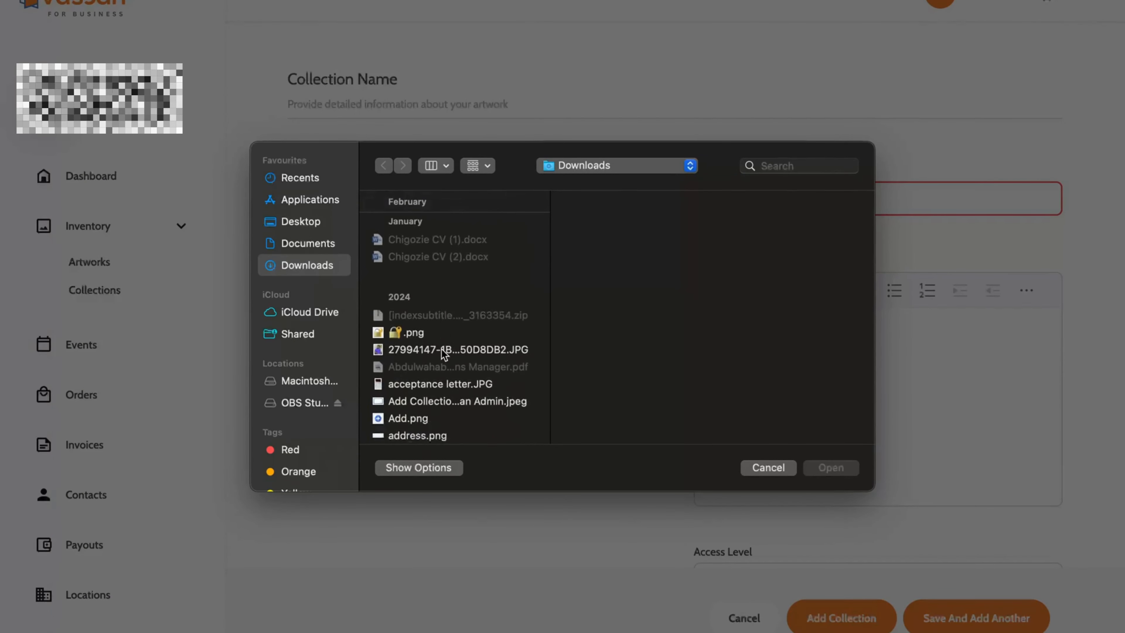
pyautogui.scroll(-5, 441, 349)
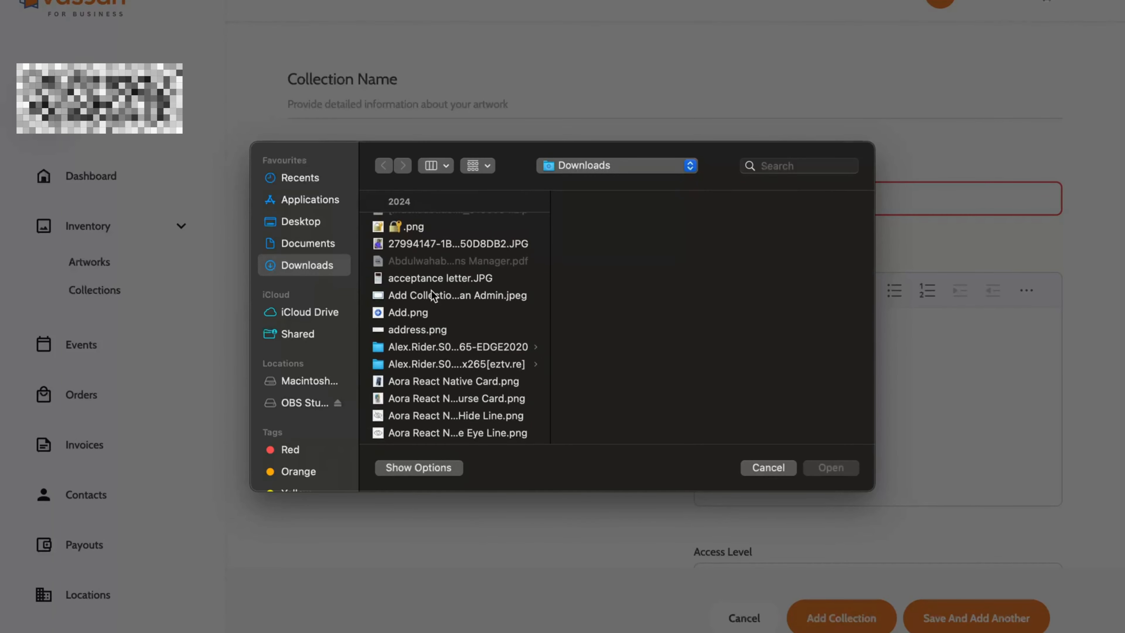
pyautogui.click(433, 296)
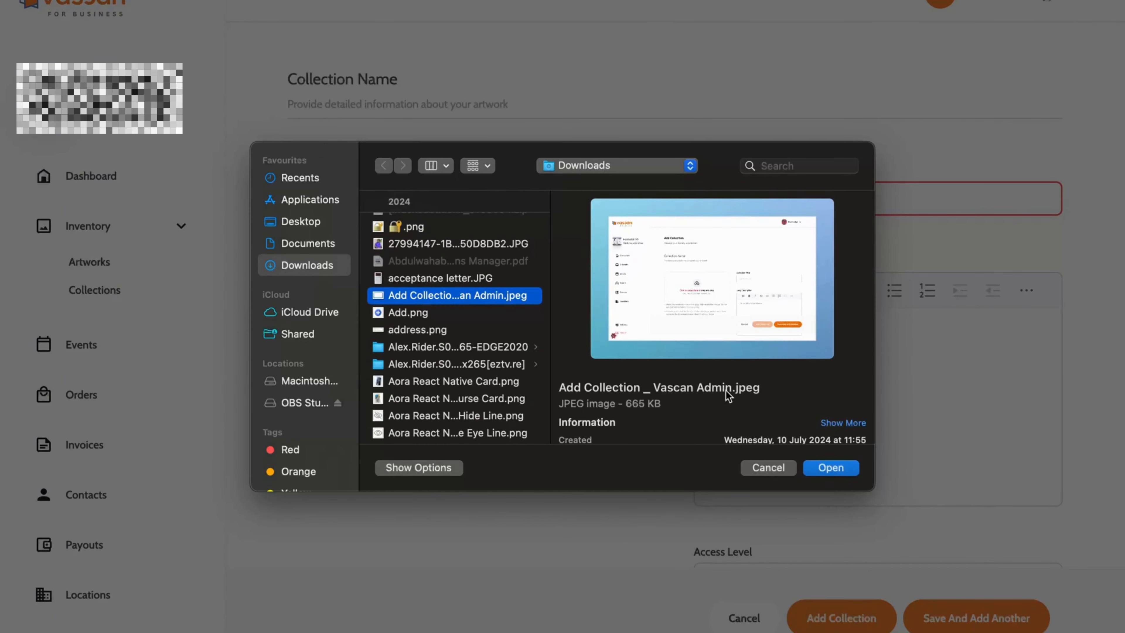
pyautogui.scroll(-3, 465, 361)
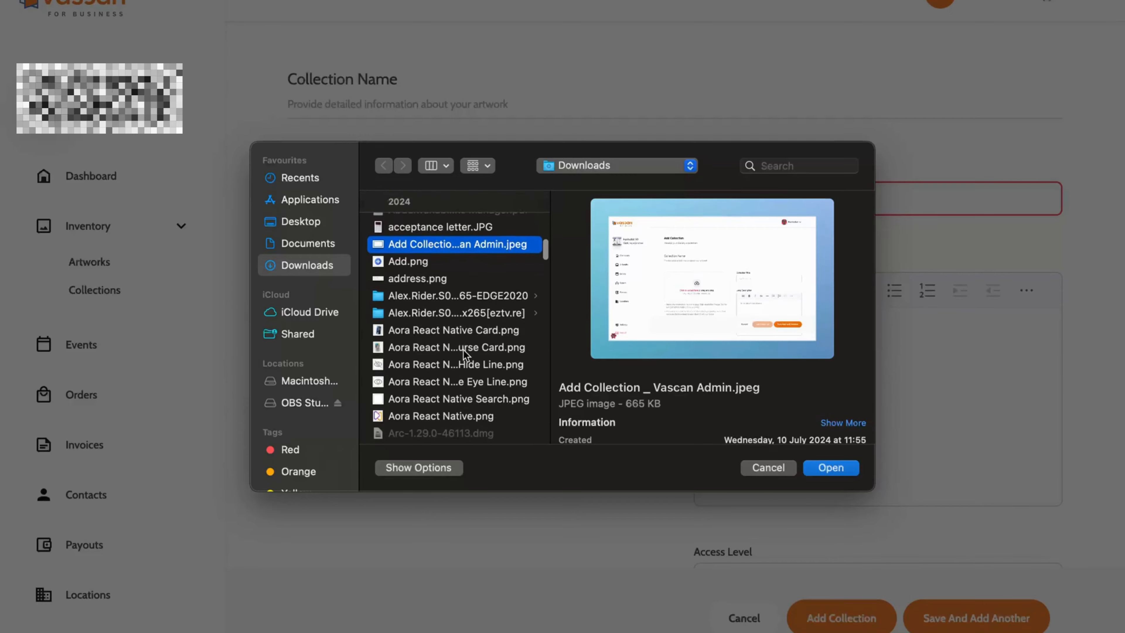
pyautogui.click(448, 347)
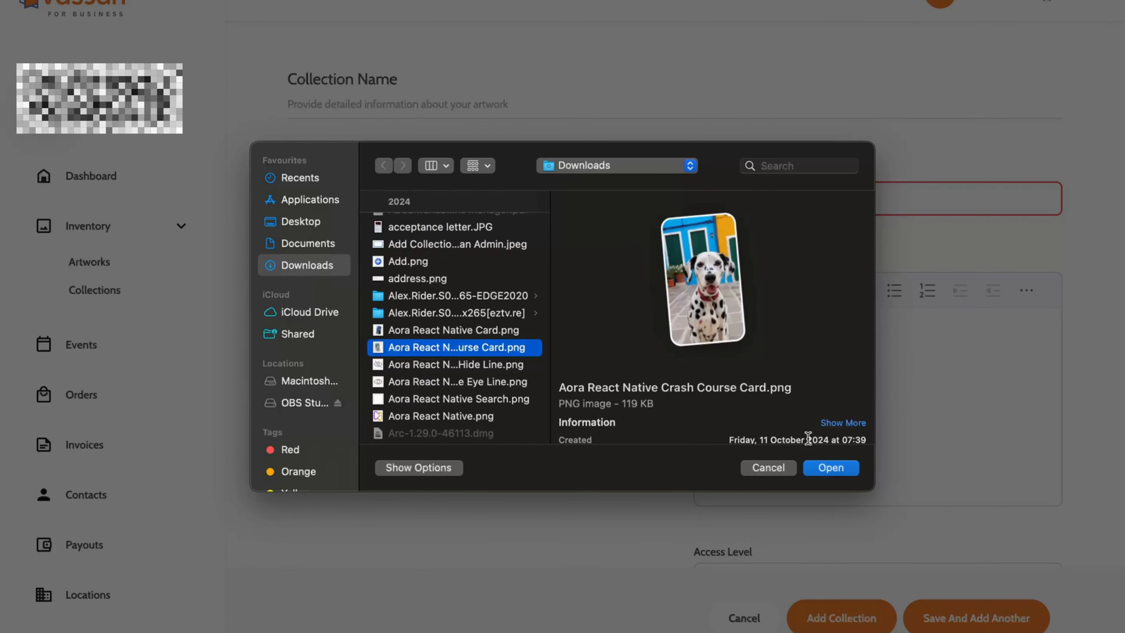
pyautogui.click(826, 466)
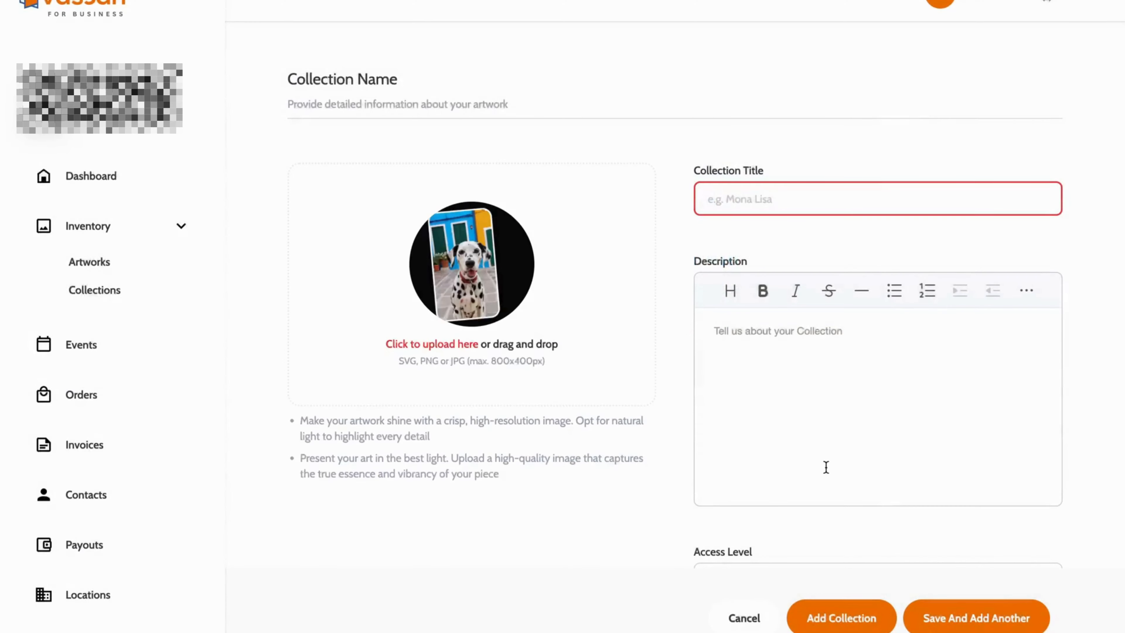
# Enter "A pretty dog" as the collection title.
pyautogui.click(771, 199)
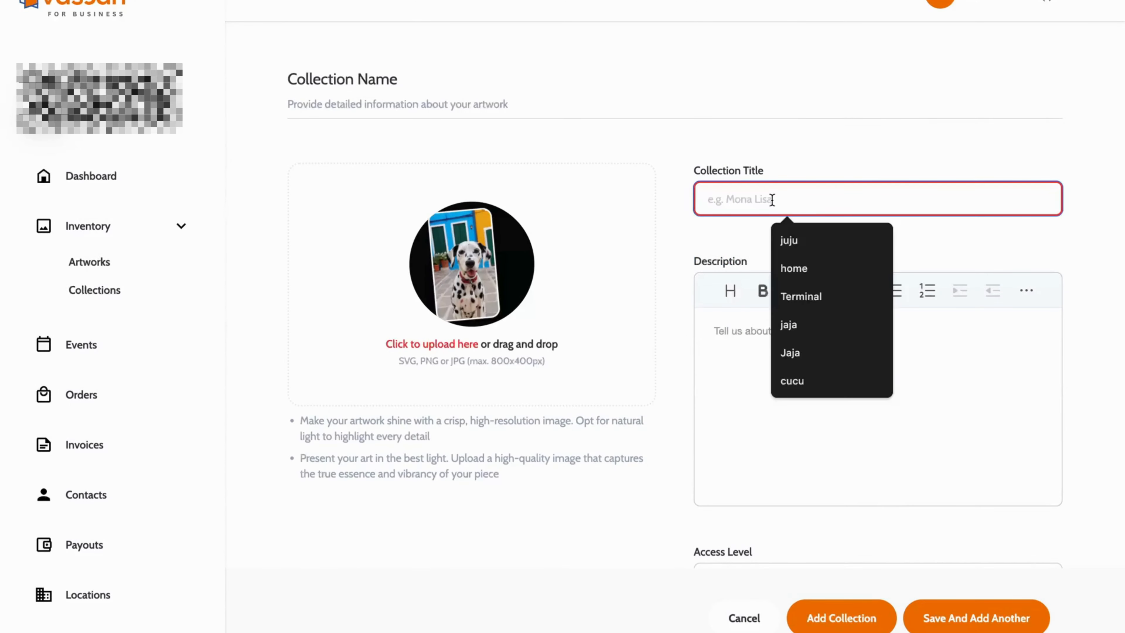
pyautogui.write('A pretty ')
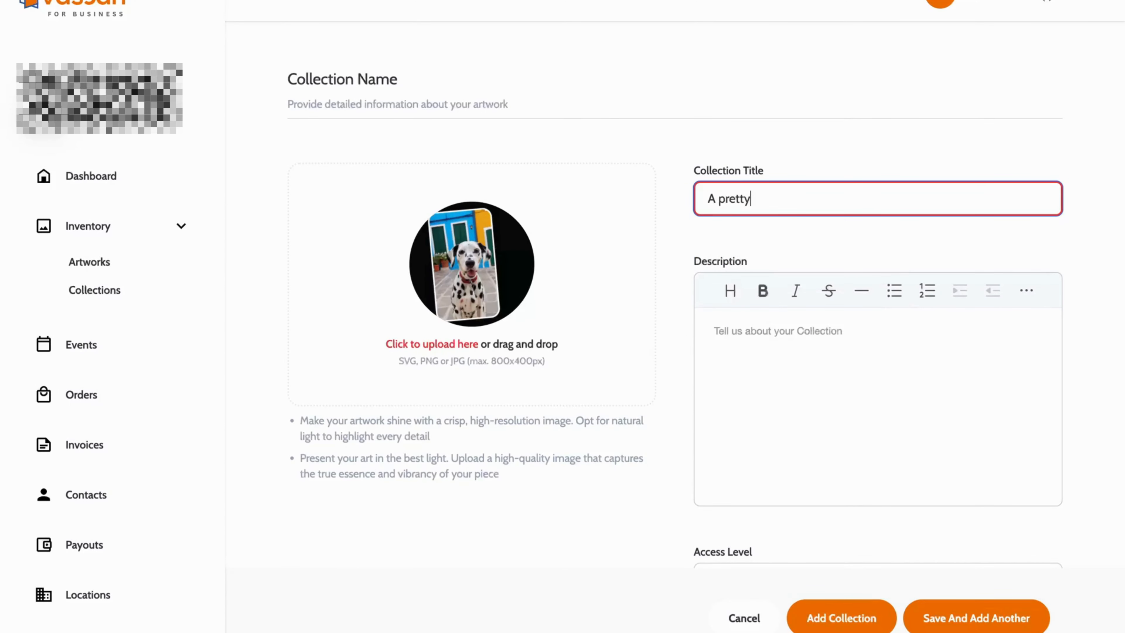
pyautogui.write('dog')
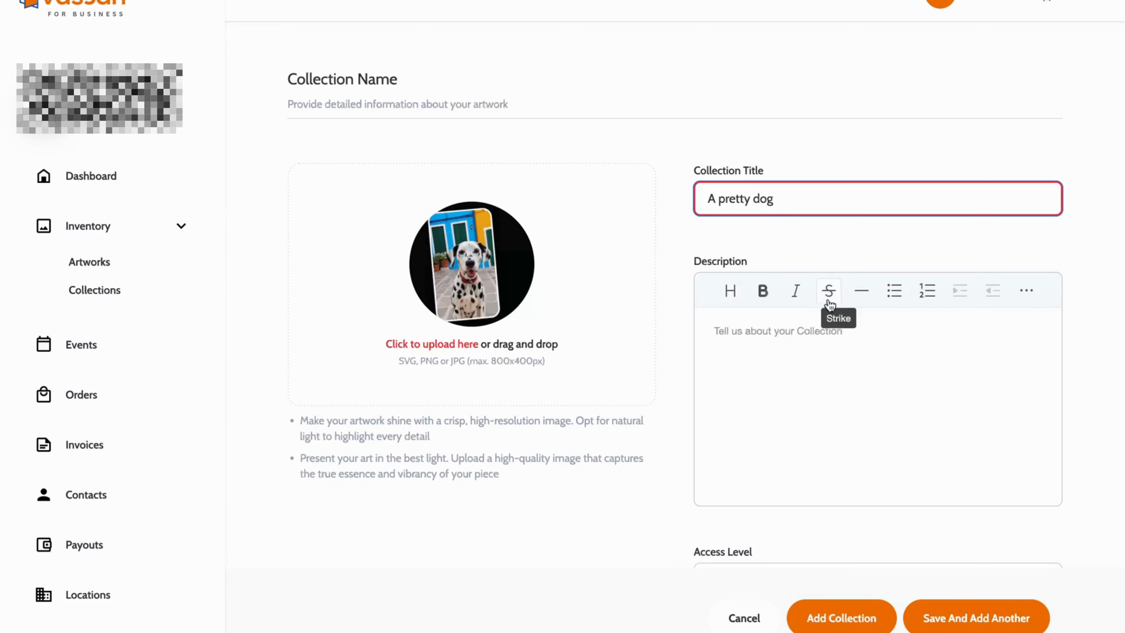
# Write the description on two lines: "this dog is very pretty" and "thats why i want to make a collection of it".
pyautogui.click(807, 333)
pyautogui.write('this d')
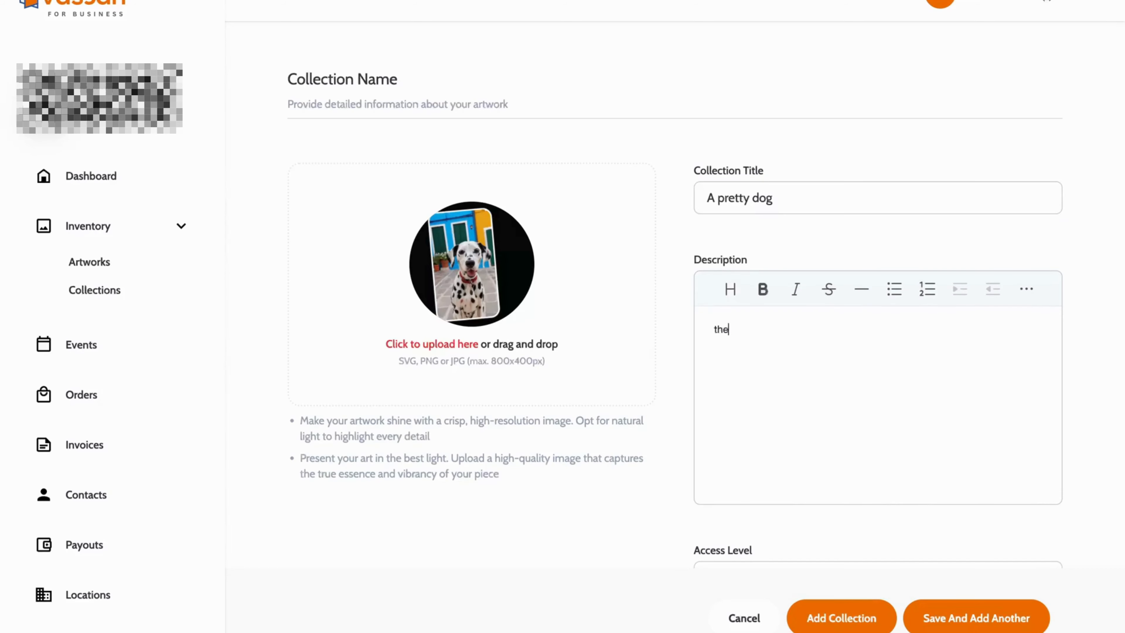
pyautogui.write('og is very pretty')
pyautogui.press('Return')
pyautogui.write('thats why i wa')
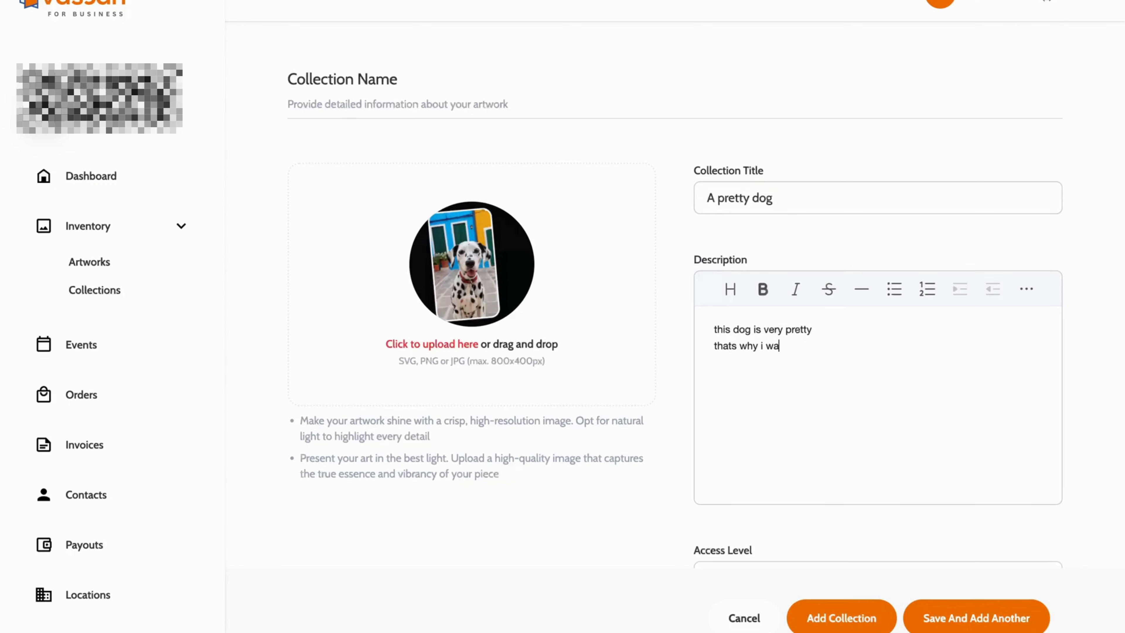
pyautogui.write('nt to make a collection of it')
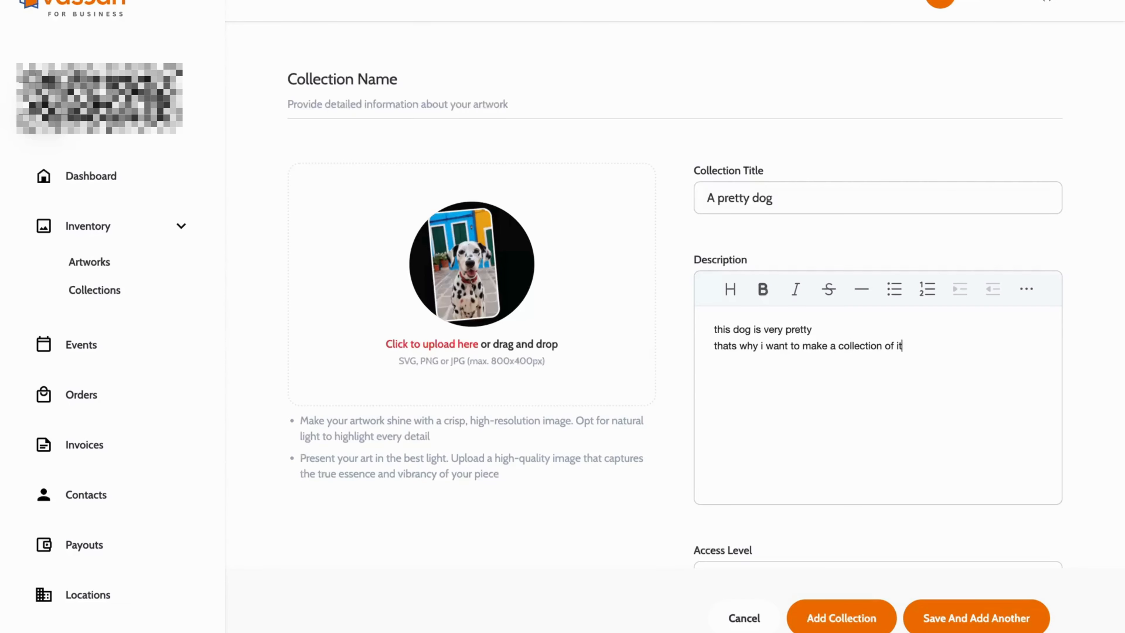
# Set the collection's access level to PUBLIC.
pyautogui.scroll(-5, 840, 400)
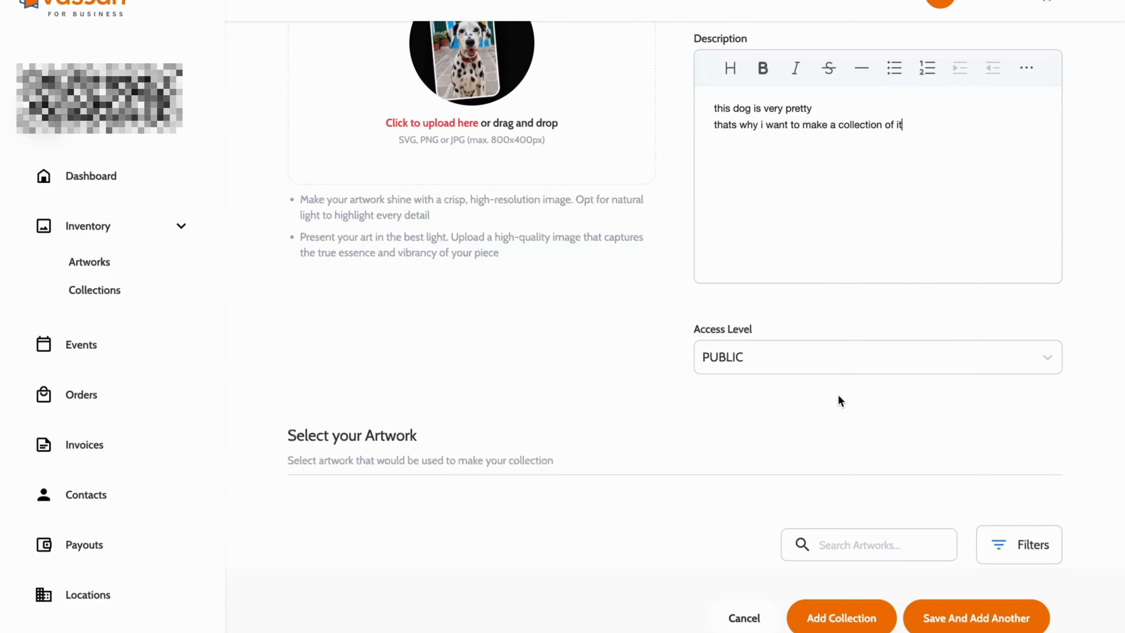
pyautogui.click(889, 366)
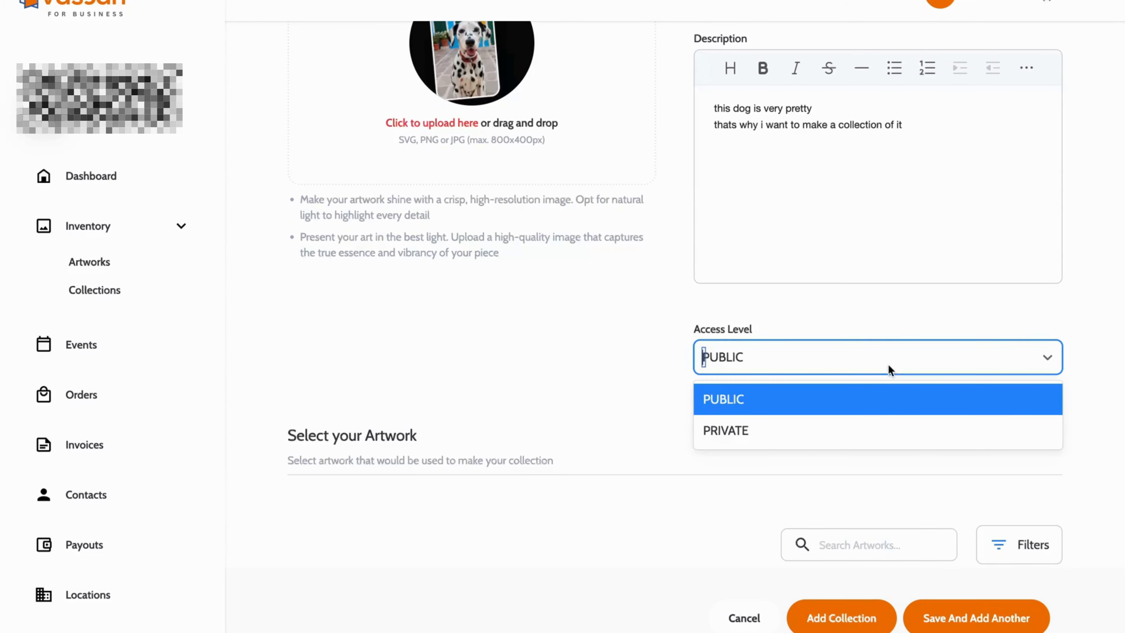
pyautogui.click(843, 393)
# Include the artworks Front page news and Fresh colors in the collection, and save it with the option to add another.
pyautogui.scroll(-8, 835, 399)
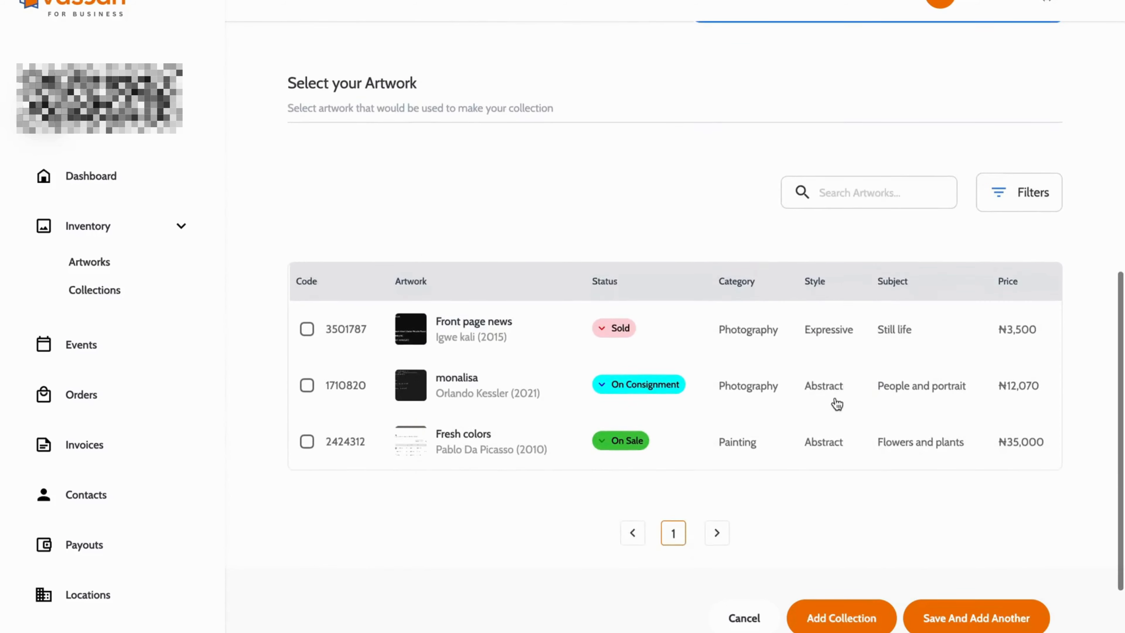
pyautogui.scroll(-1, 836, 403)
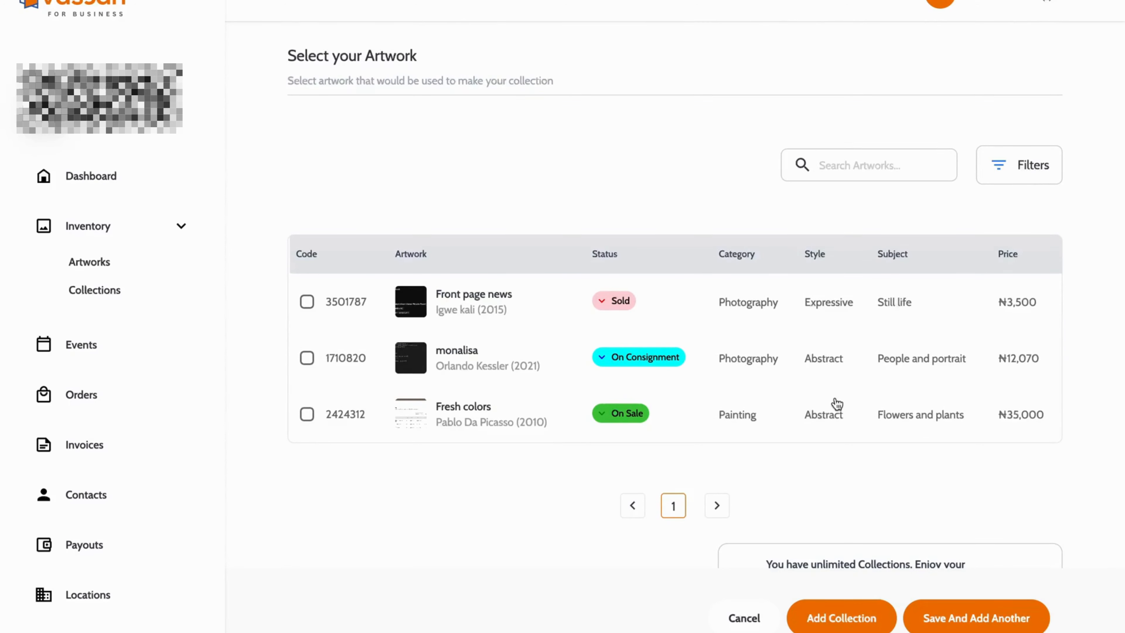
pyautogui.scroll(-3, 837, 403)
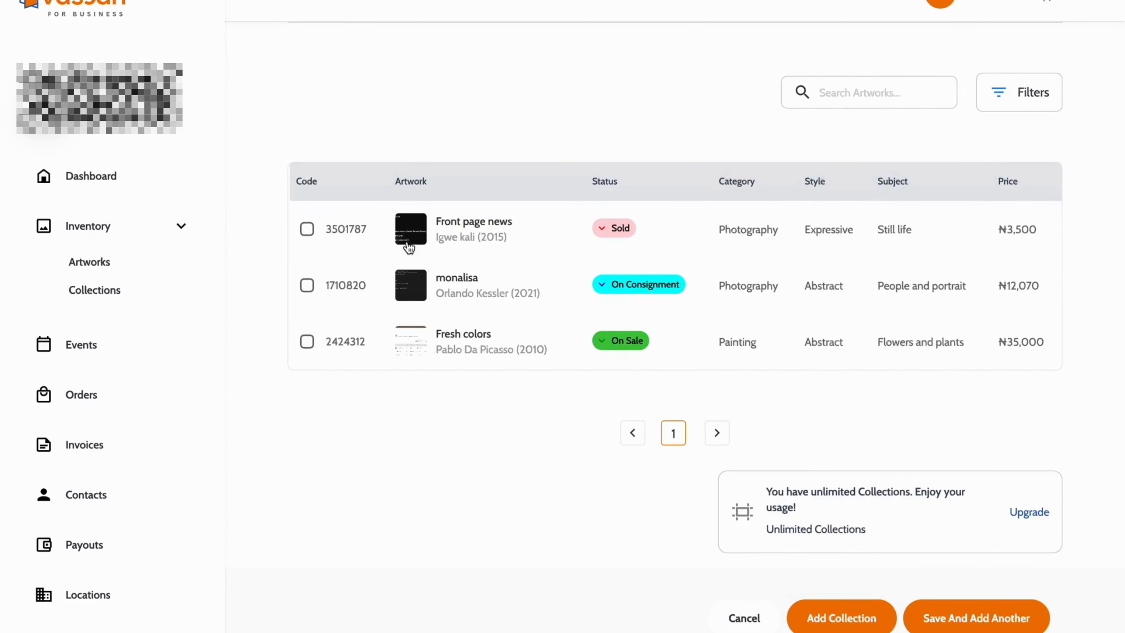
pyautogui.click(307, 229)
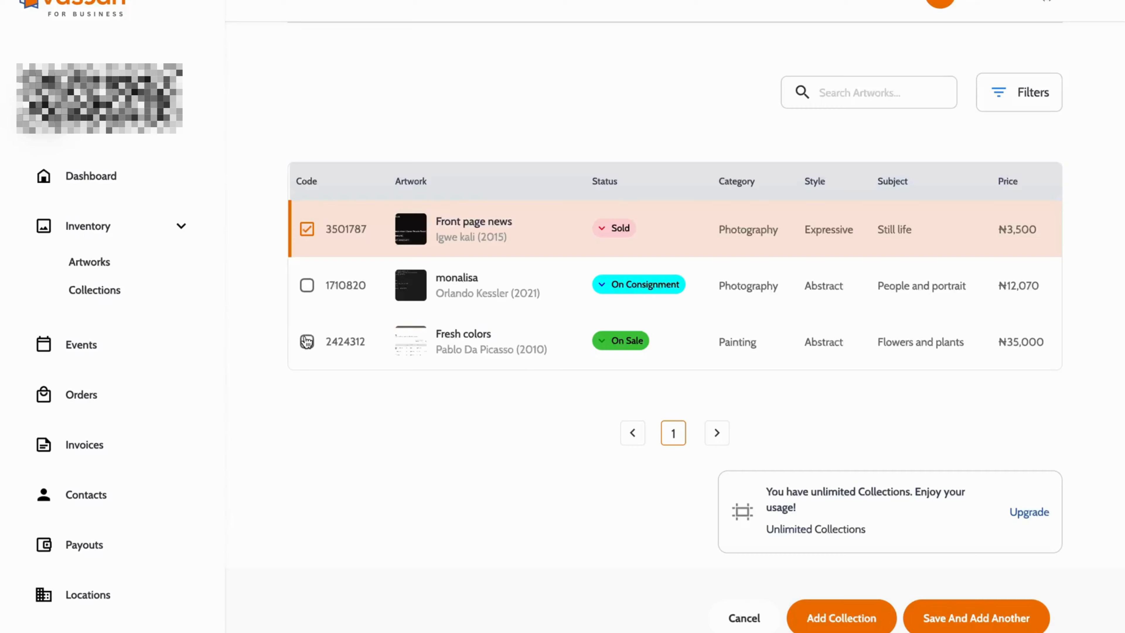
pyautogui.click(306, 341)
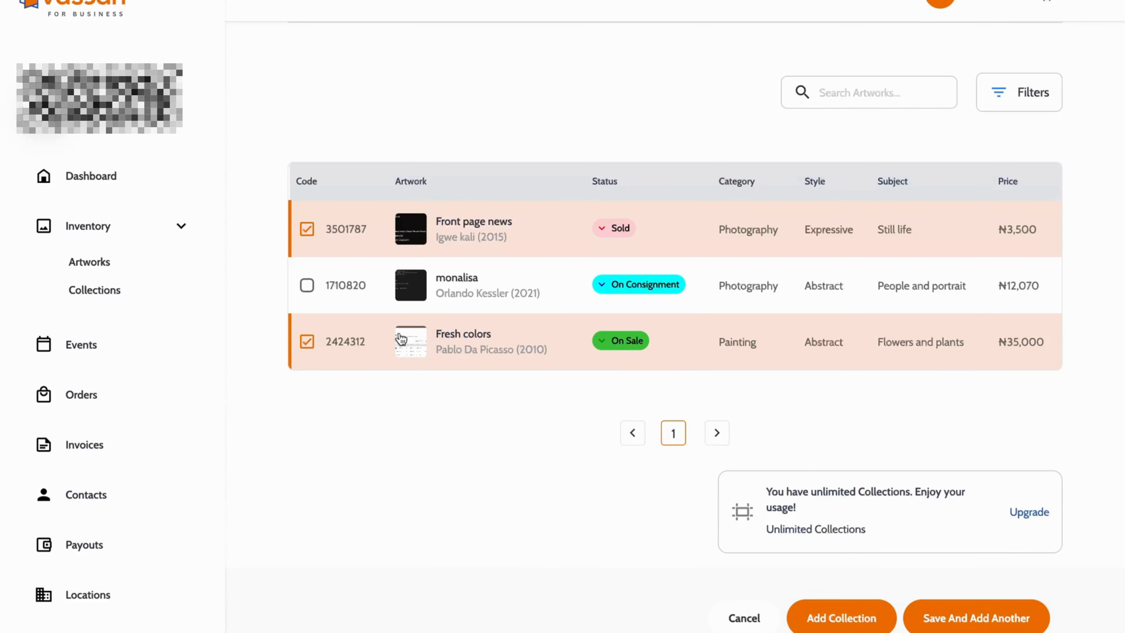
pyautogui.scroll(-1, 549, 355)
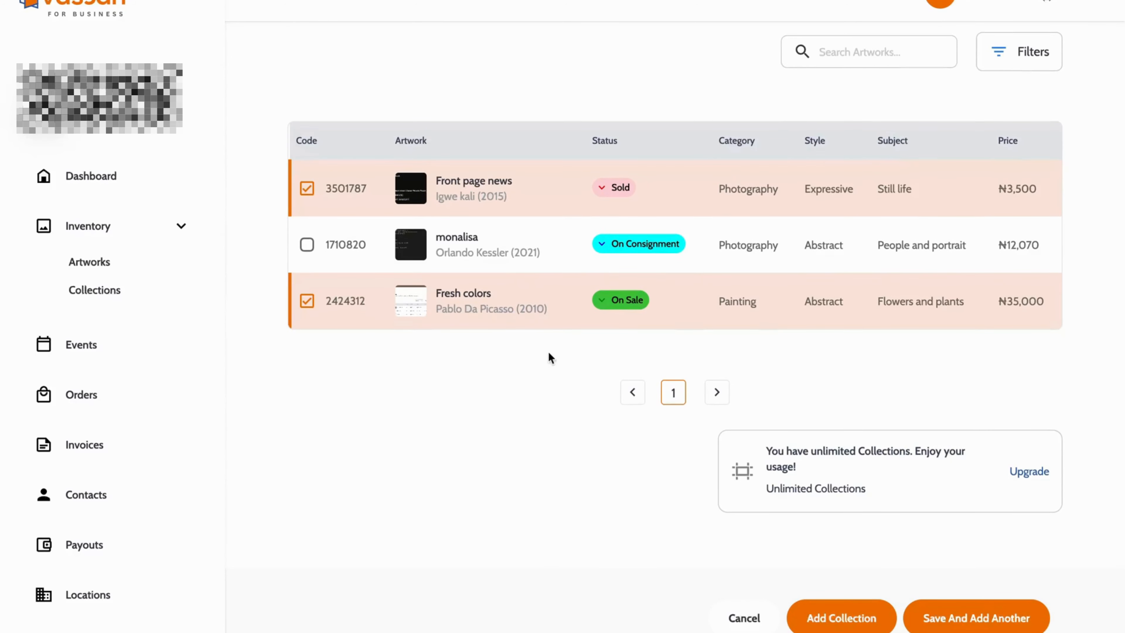
pyautogui.scroll(-1, 550, 354)
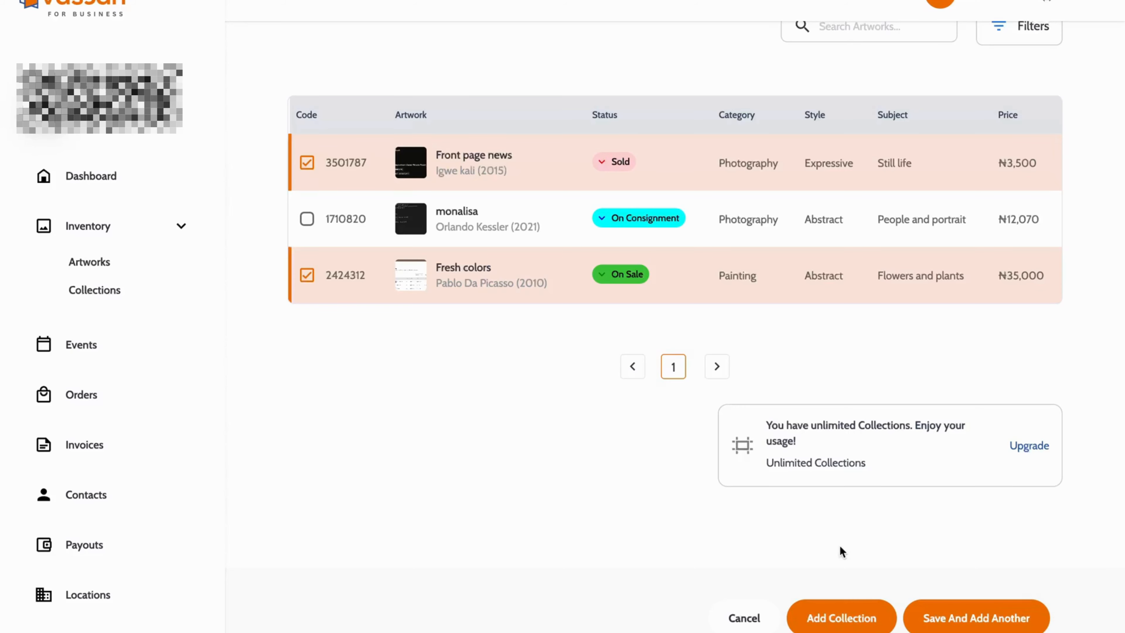
pyautogui.click(954, 616)
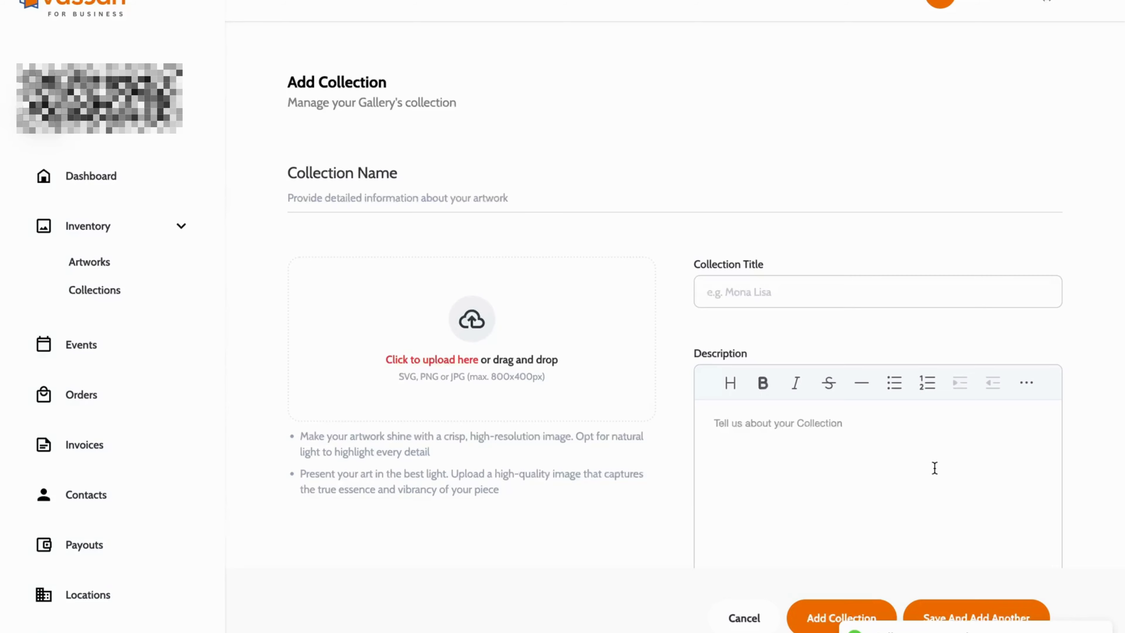
# Upload the image Aora React Native Card.png from the Downloads folder as the new collection's picture.
pyautogui.scroll(-3, 935, 468)
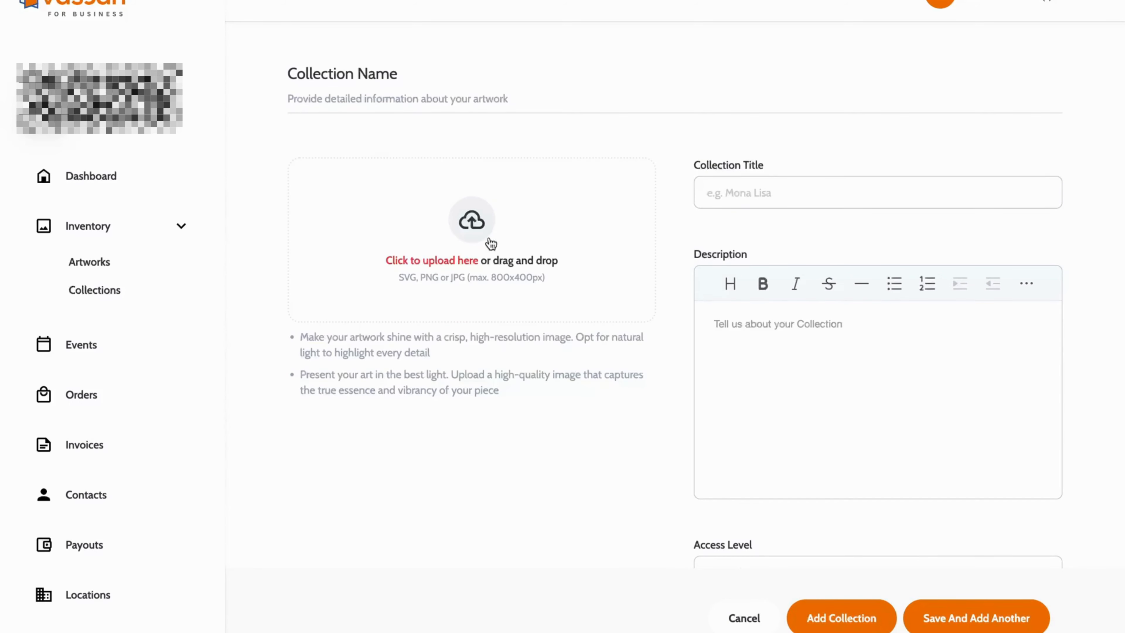
pyautogui.click(474, 222)
pyautogui.scroll(-10, 446, 389)
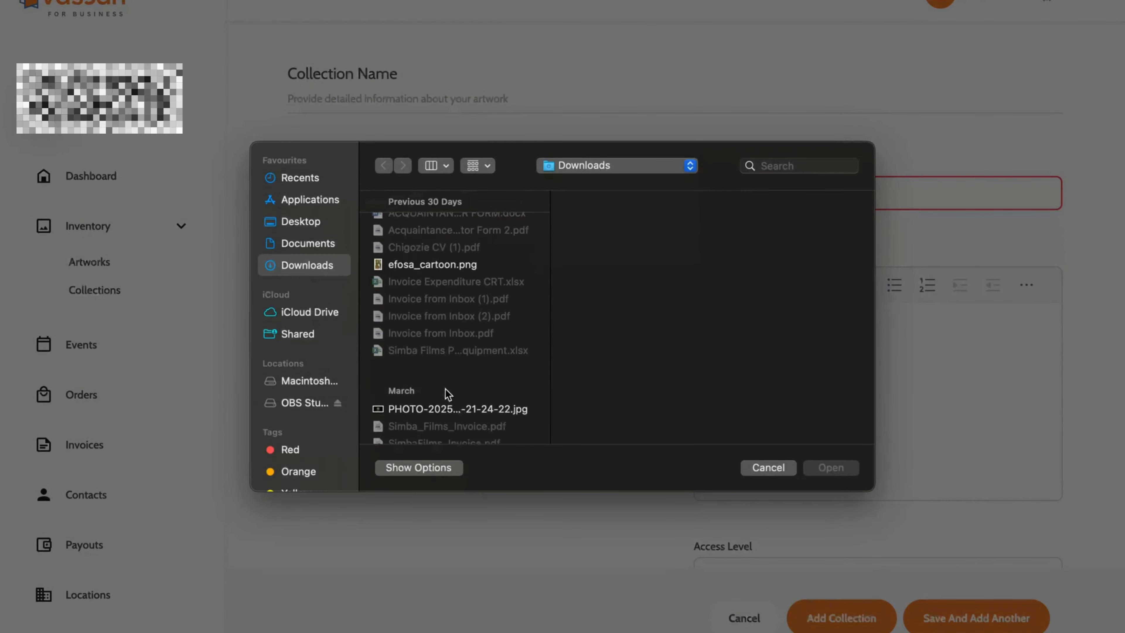
pyautogui.scroll(-8, 446, 392)
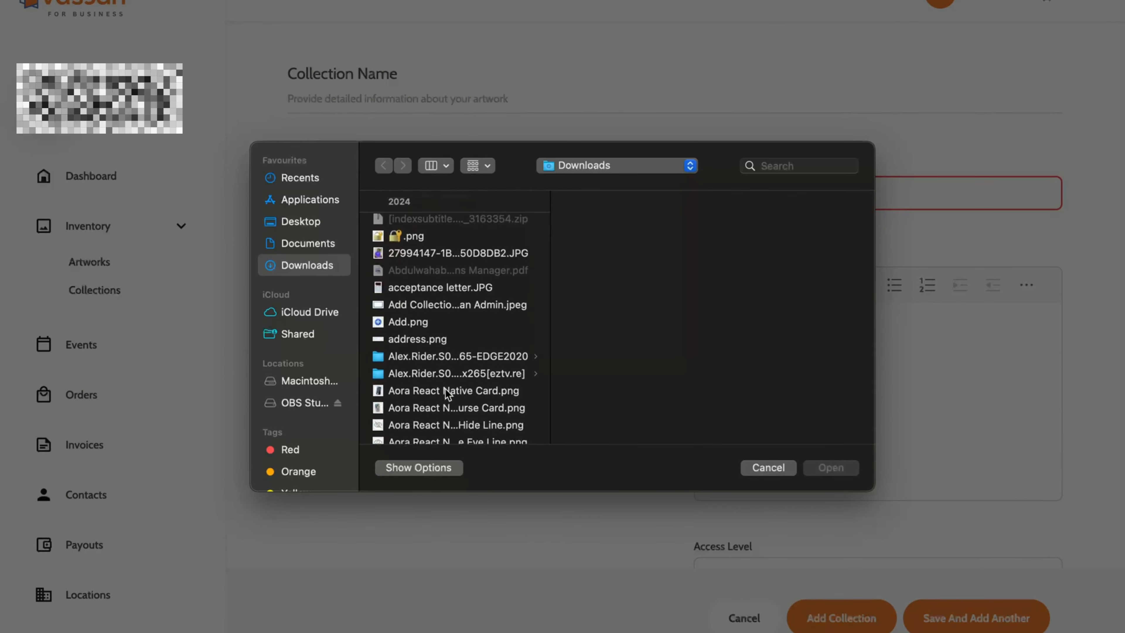
pyautogui.scroll(-1, 445, 388)
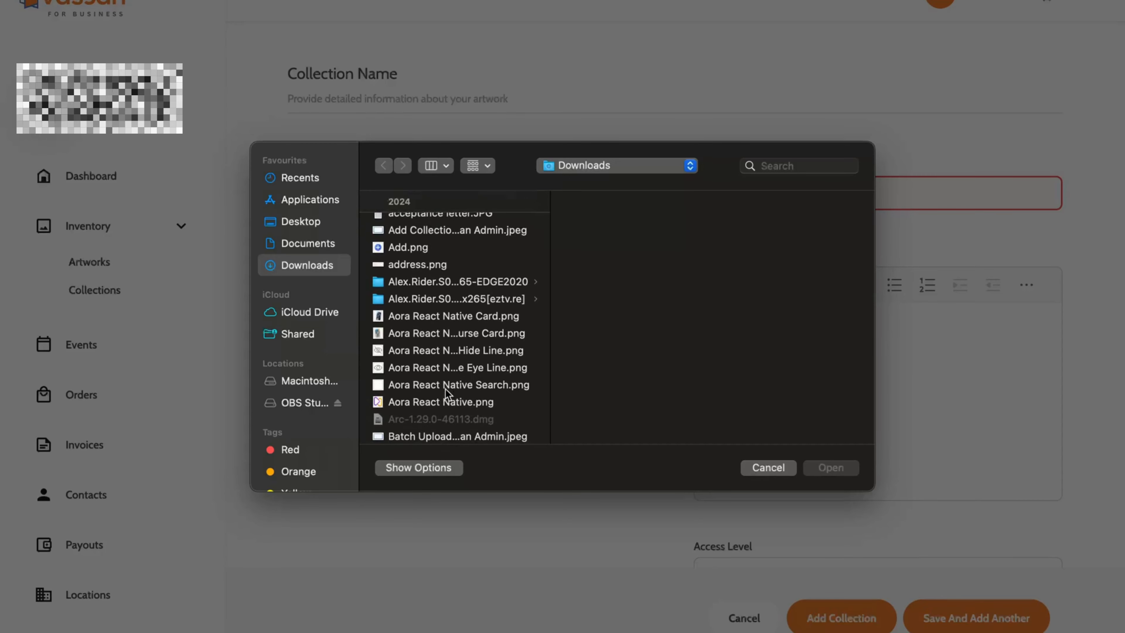
pyautogui.scroll(-5, 446, 389)
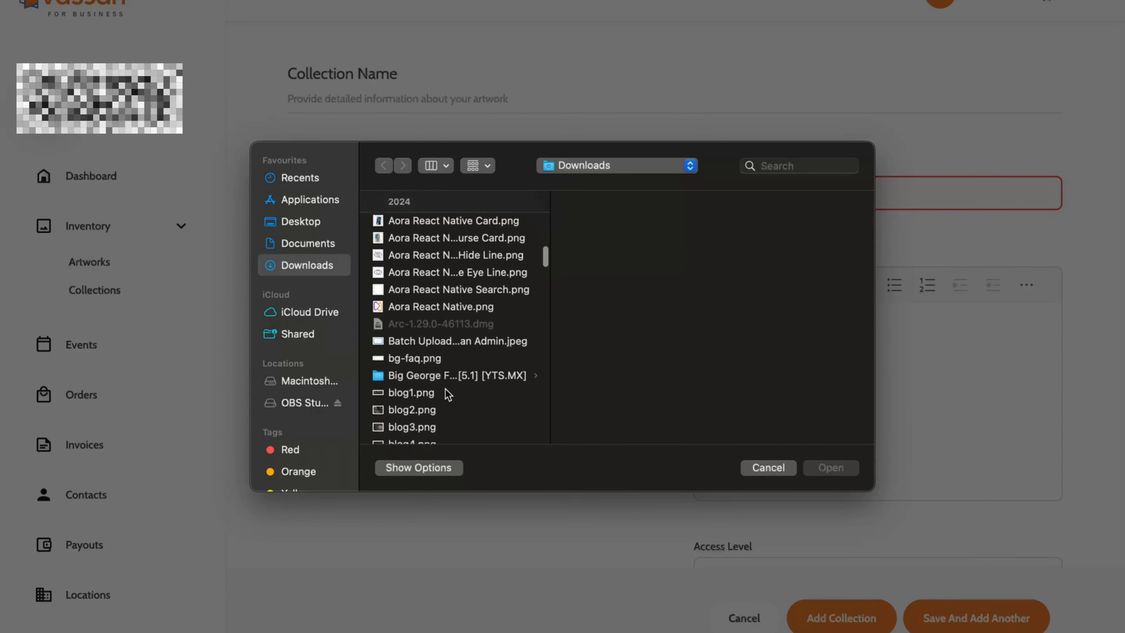
pyautogui.scroll(3, 445, 388)
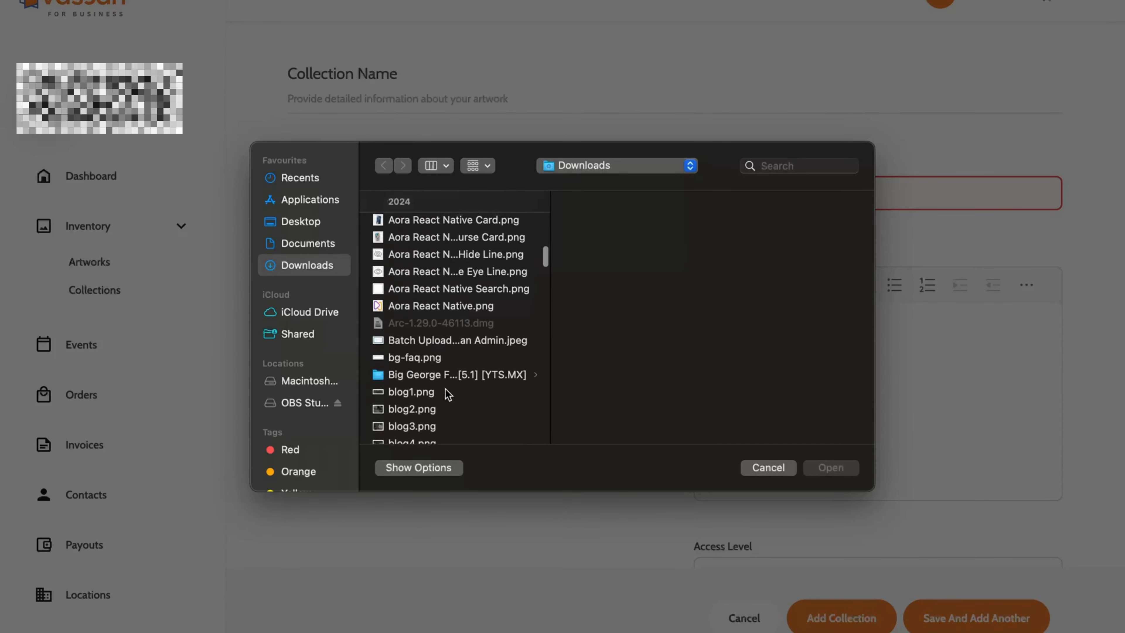
pyautogui.click(419, 392)
pyautogui.scroll(10, 431, 336)
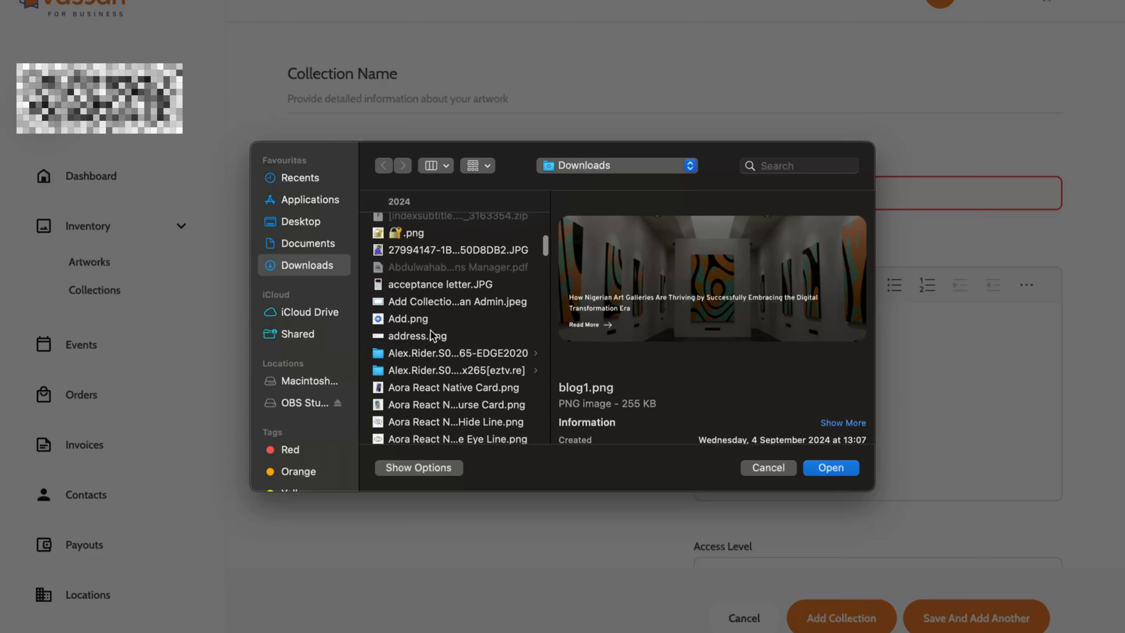
pyautogui.scroll(-2, 431, 335)
pyautogui.click(421, 366)
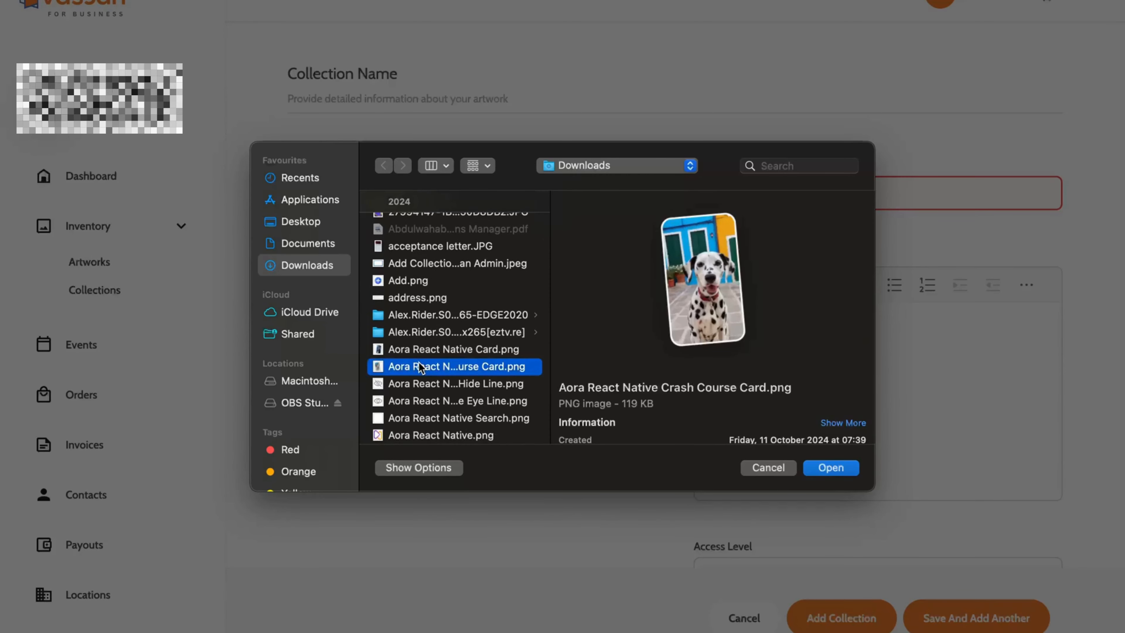
pyautogui.click(425, 349)
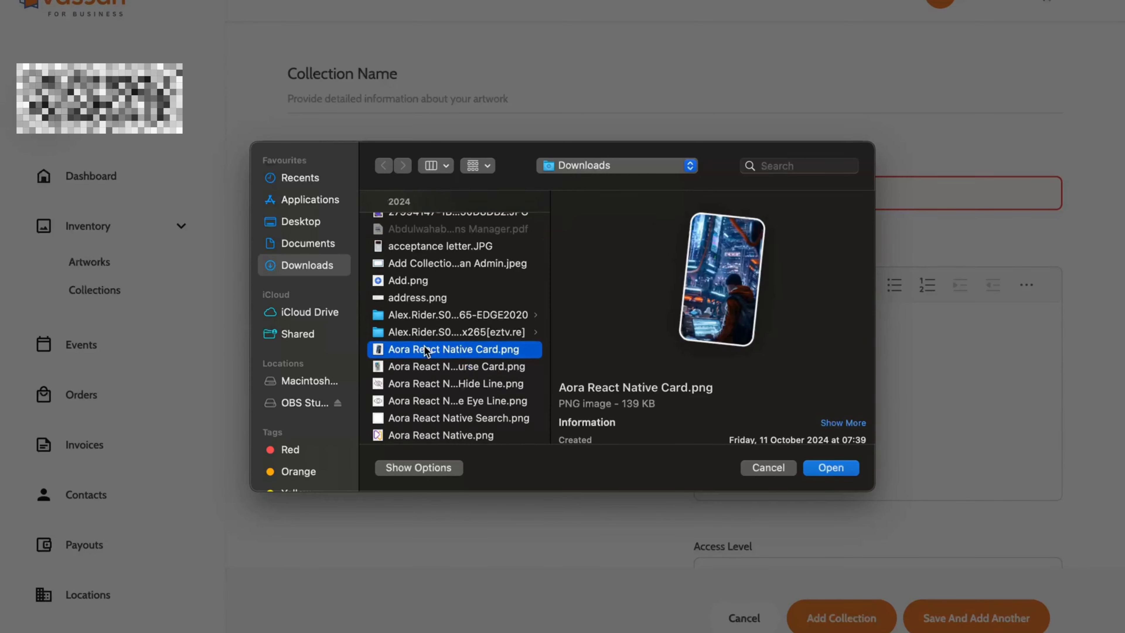
pyautogui.click(832, 469)
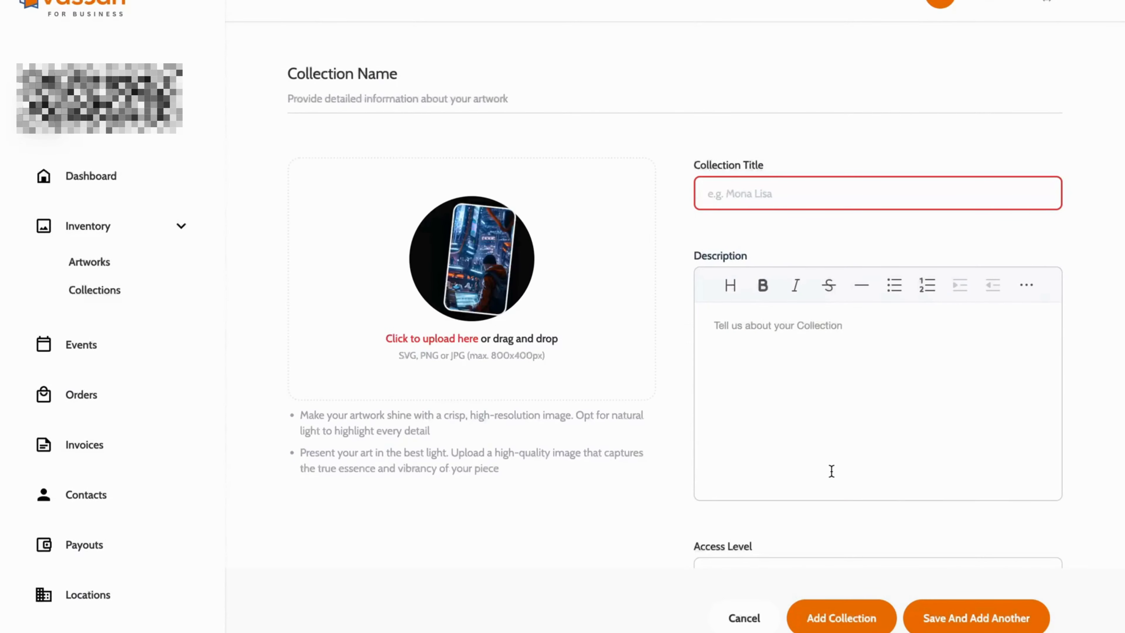
# Enter "Animated series" as the collection title.
pyautogui.click(790, 198)
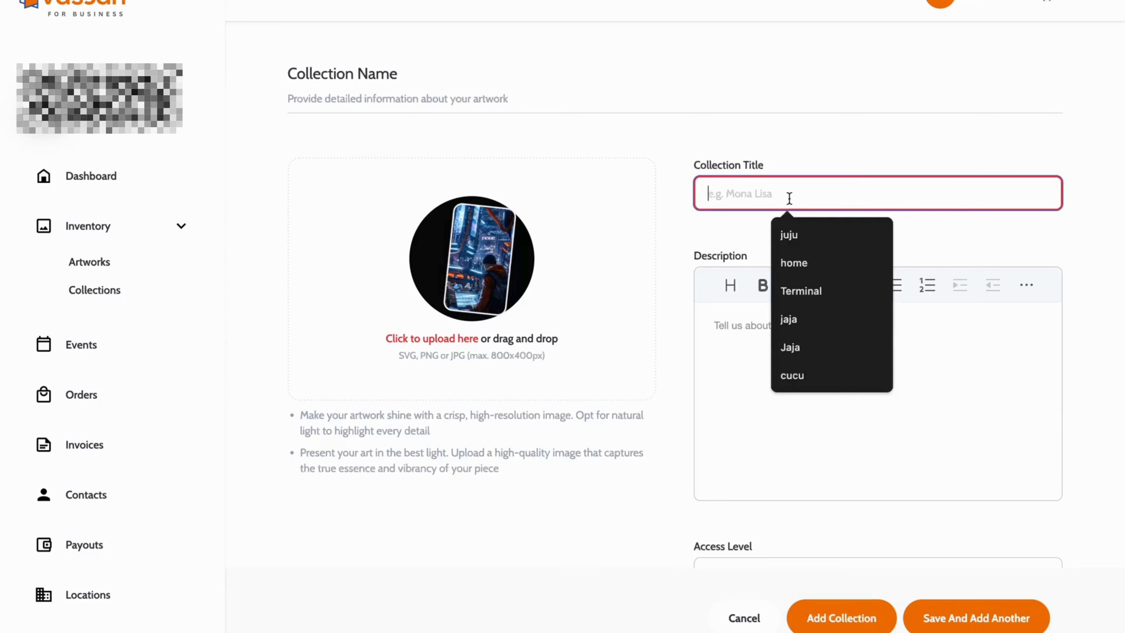
pyautogui.write('Animated se')
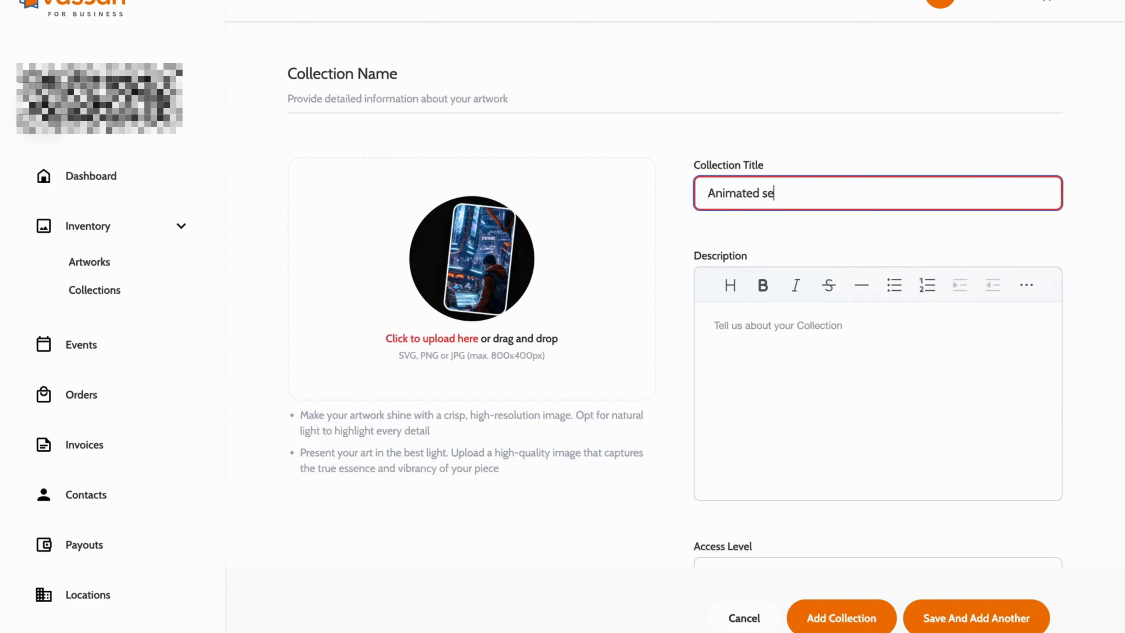
pyautogui.write('ries')
# Write the description "this is a series showing animated artworks".
pyautogui.click(806, 332)
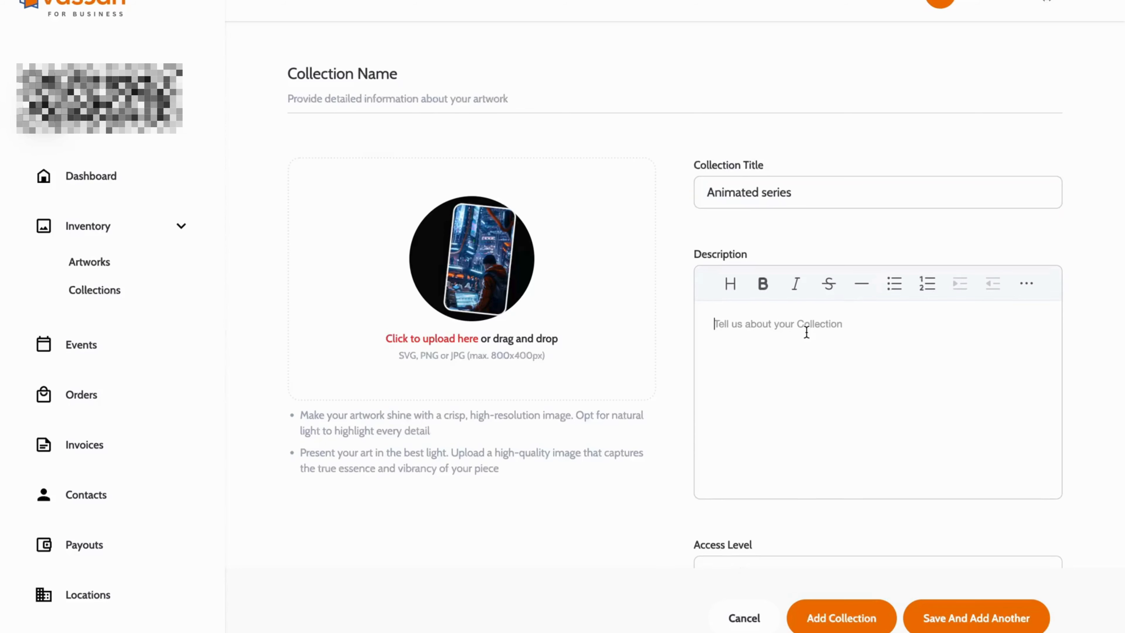
pyautogui.write('this is a ')
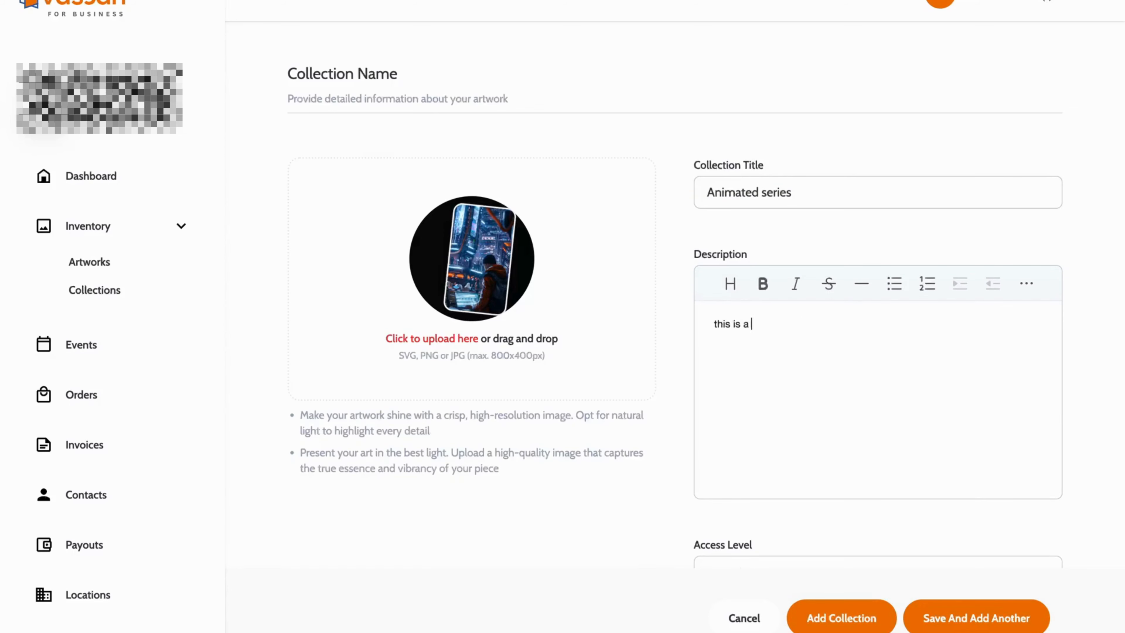
pyautogui.write('series showing animated ')
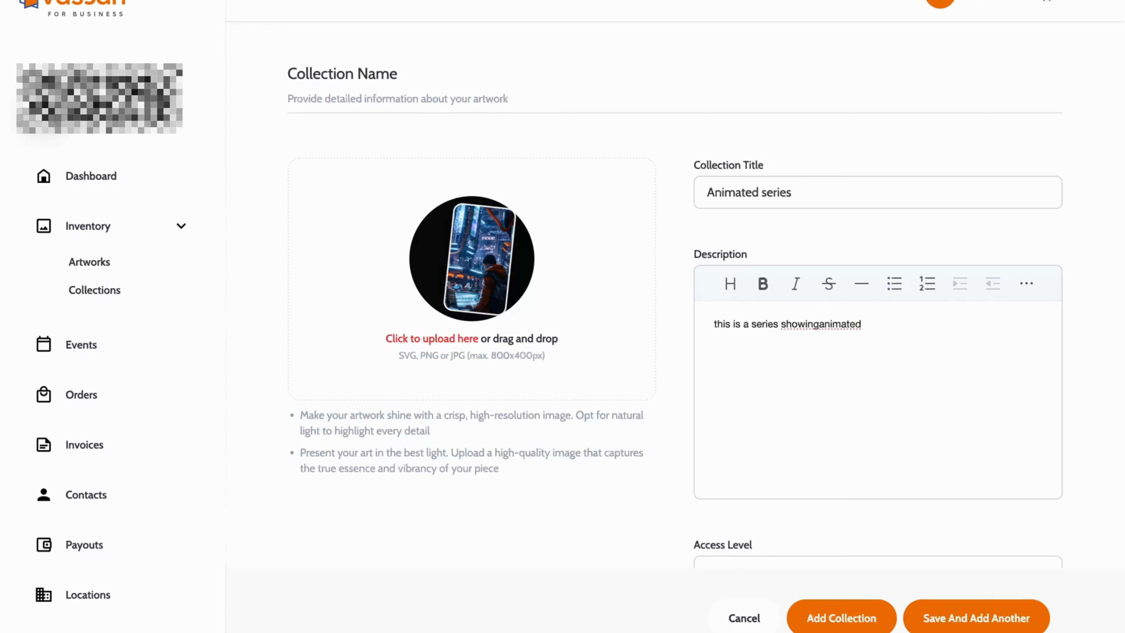
pyautogui.write('artworks')
# Replace the word "series" with "collection" in the description and separate "showing" and "animated" with a space.
pyautogui.doubleClick(760, 328)
pyautogui.write('ccollec')
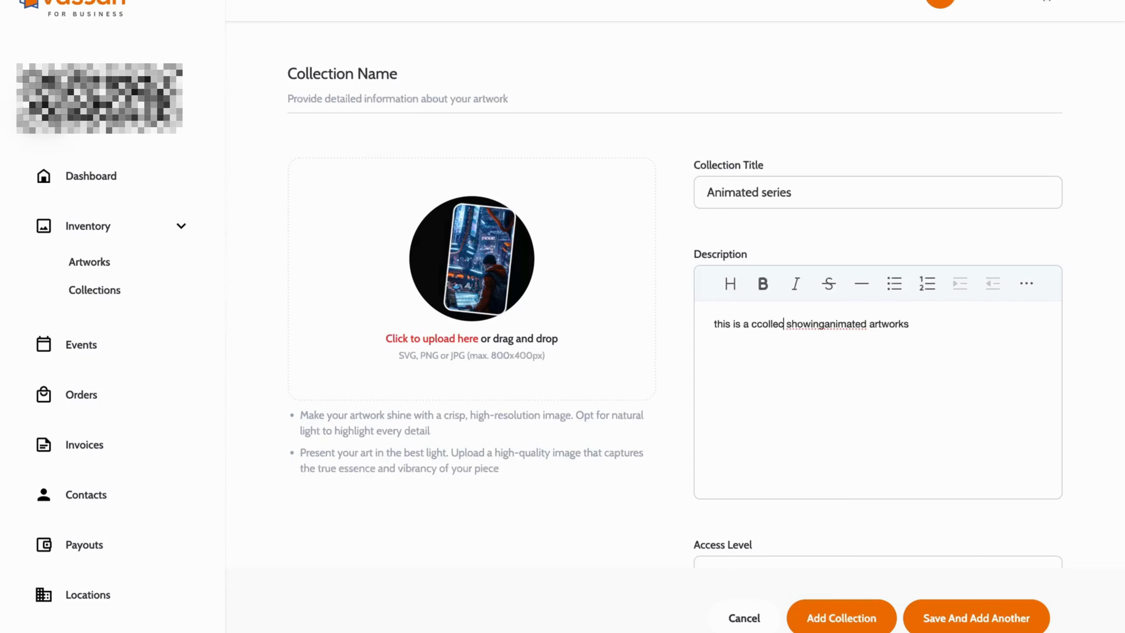
pyautogui.write('tion')
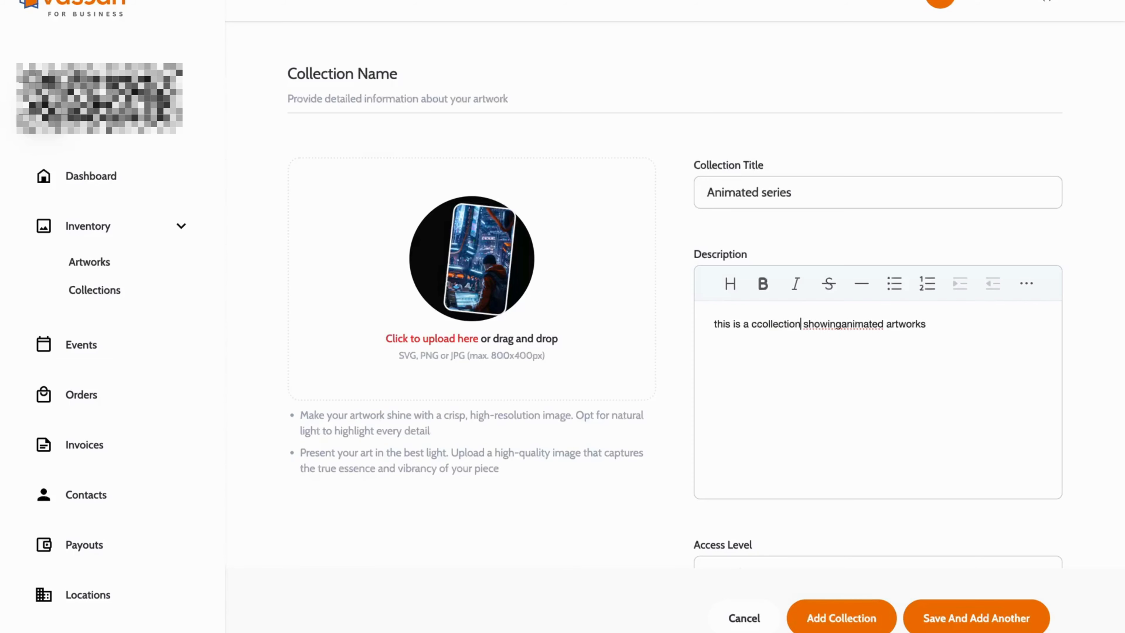
pyautogui.click(762, 329)
pyautogui.press('BackSpace')
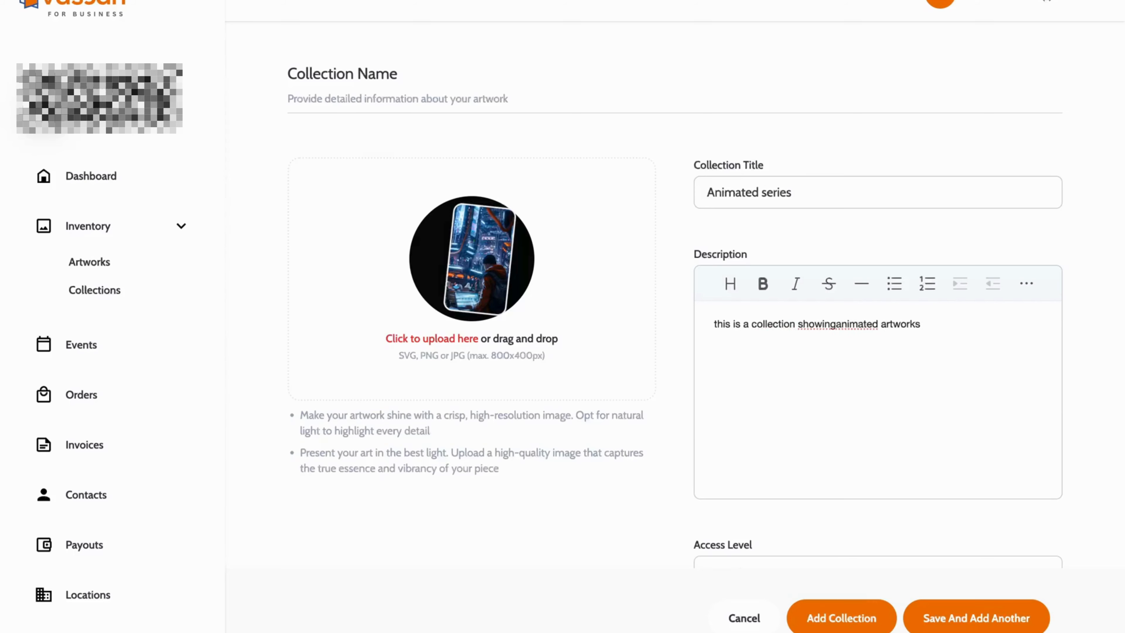
pyautogui.click(835, 324)
# Set the collection's access level to PRIVATE.
pyautogui.scroll(-5, 926, 352)
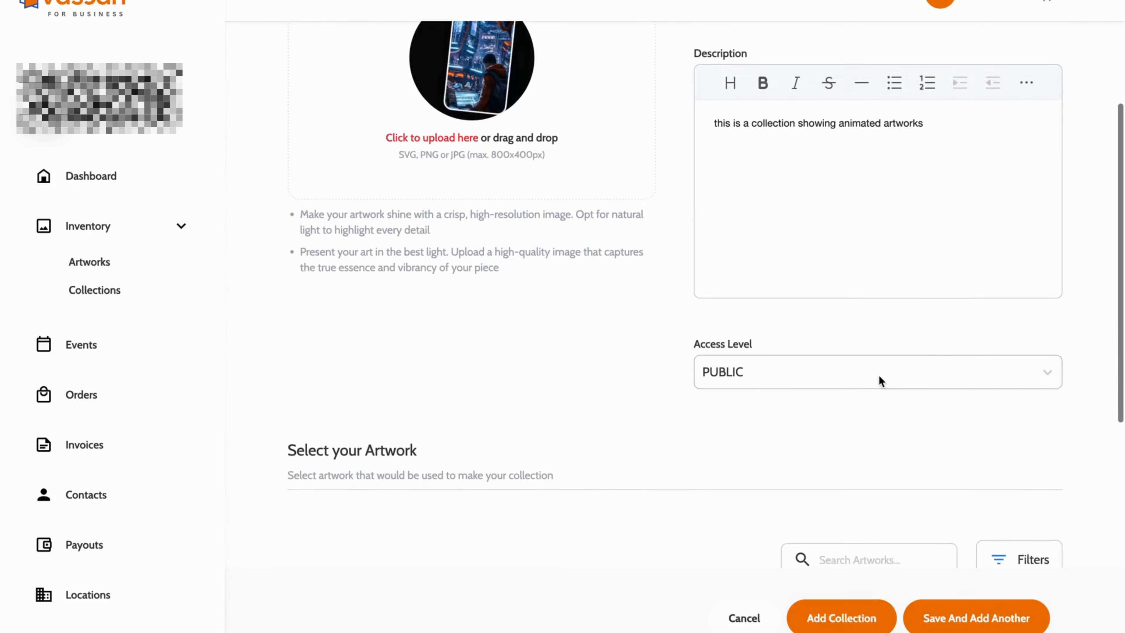
pyautogui.click(871, 377)
pyautogui.click(774, 447)
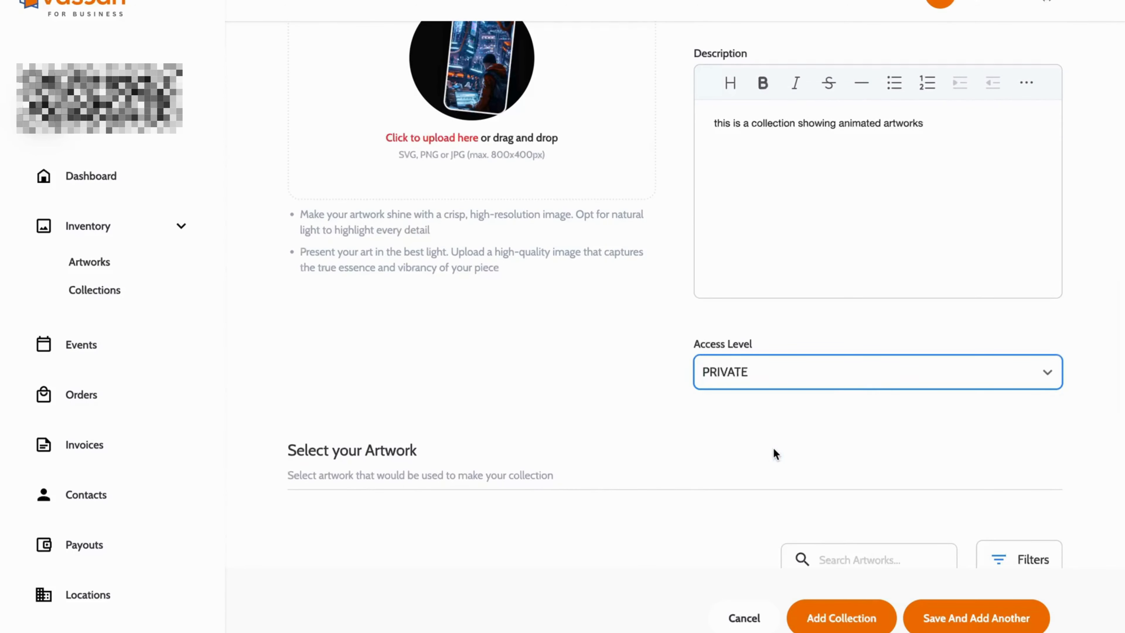
# Include the artworks monalisa and Front page news in the collection, and add the collection to the gallery.
pyautogui.scroll(-7, 774, 448)
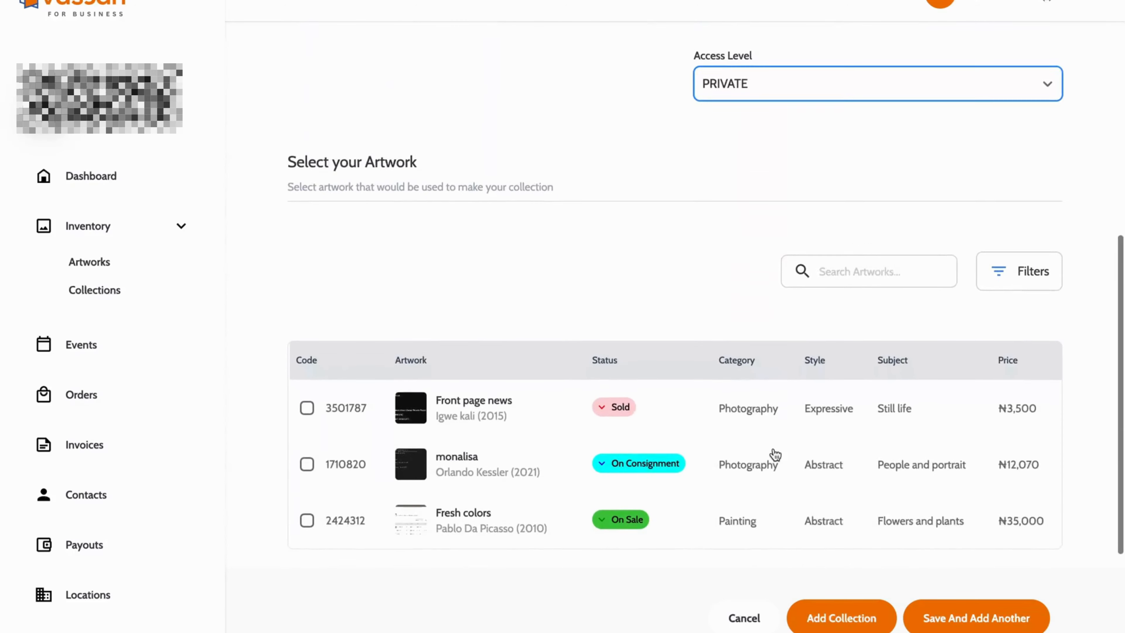
pyautogui.scroll(-1, 775, 455)
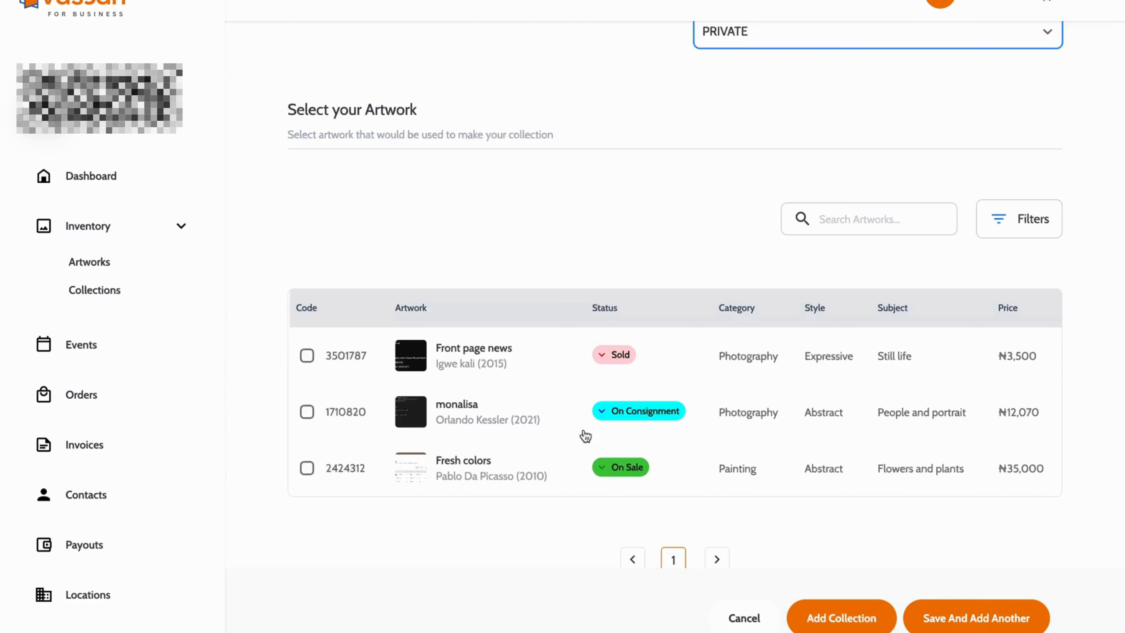
pyautogui.scroll(-1, 585, 437)
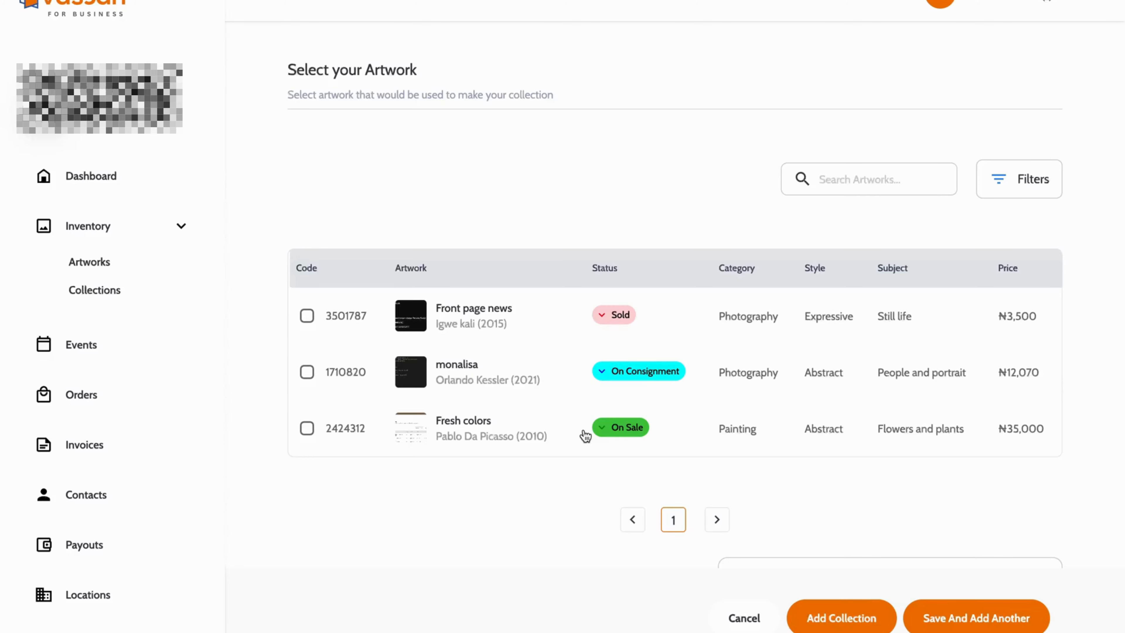
pyautogui.click(307, 373)
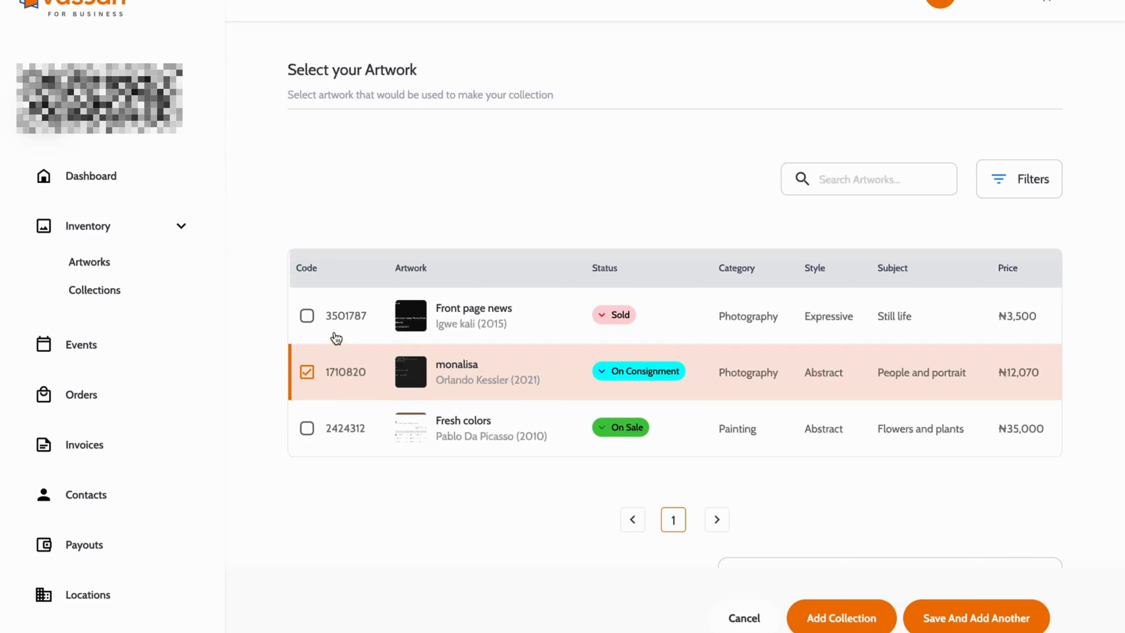
pyautogui.click(306, 320)
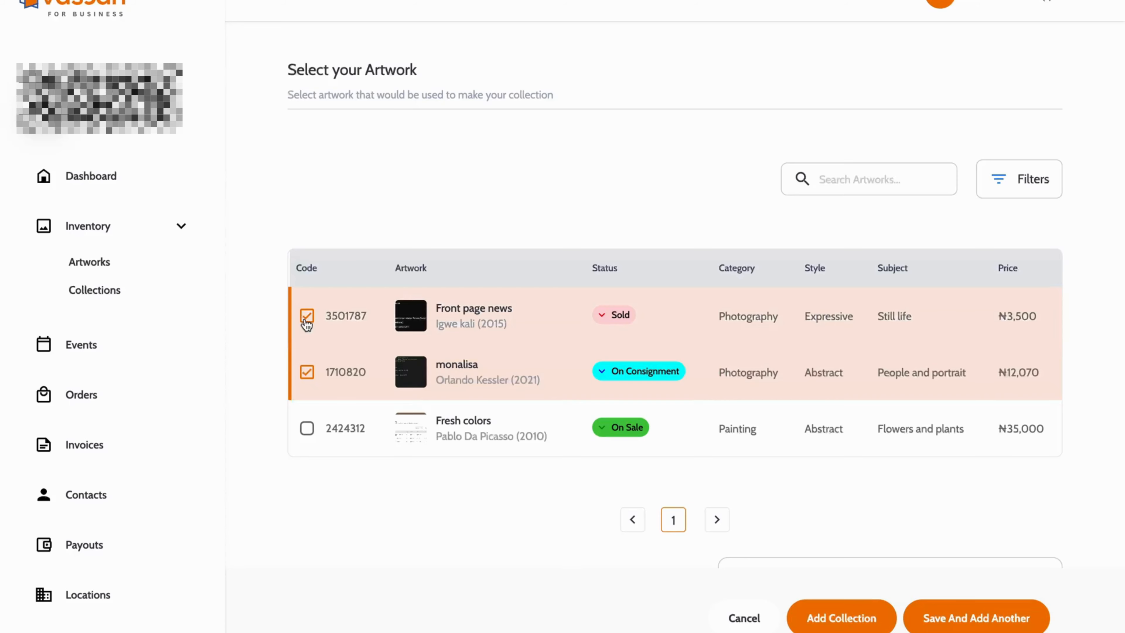
pyautogui.click(835, 618)
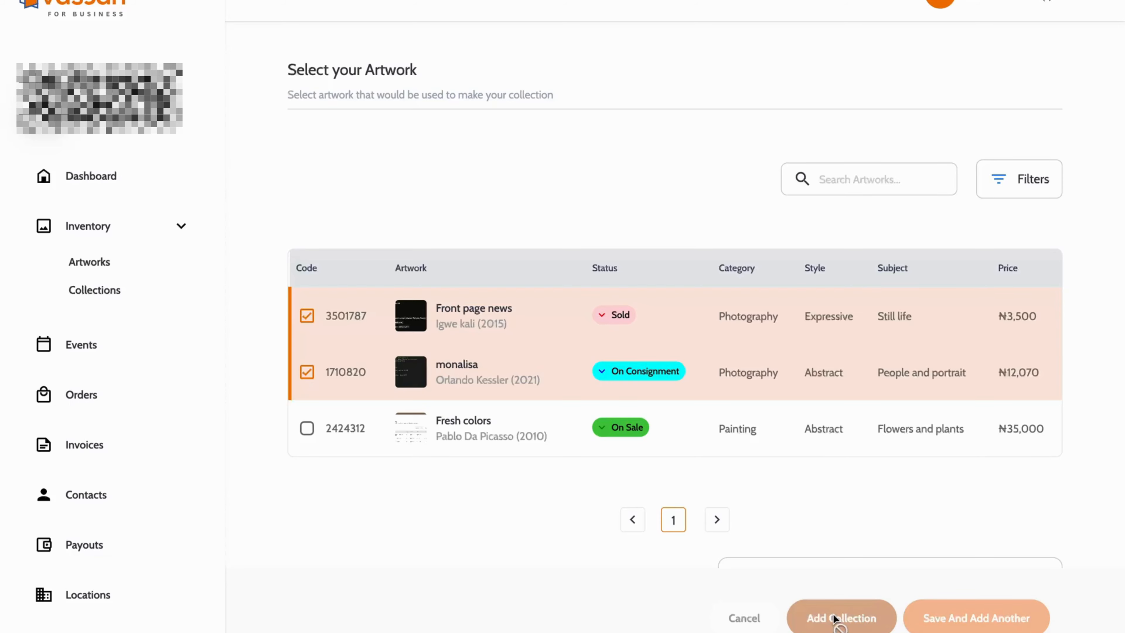
# Check the list of deleted collections, and return to the list of active collections.
pyautogui.scroll(-3, 835, 618)
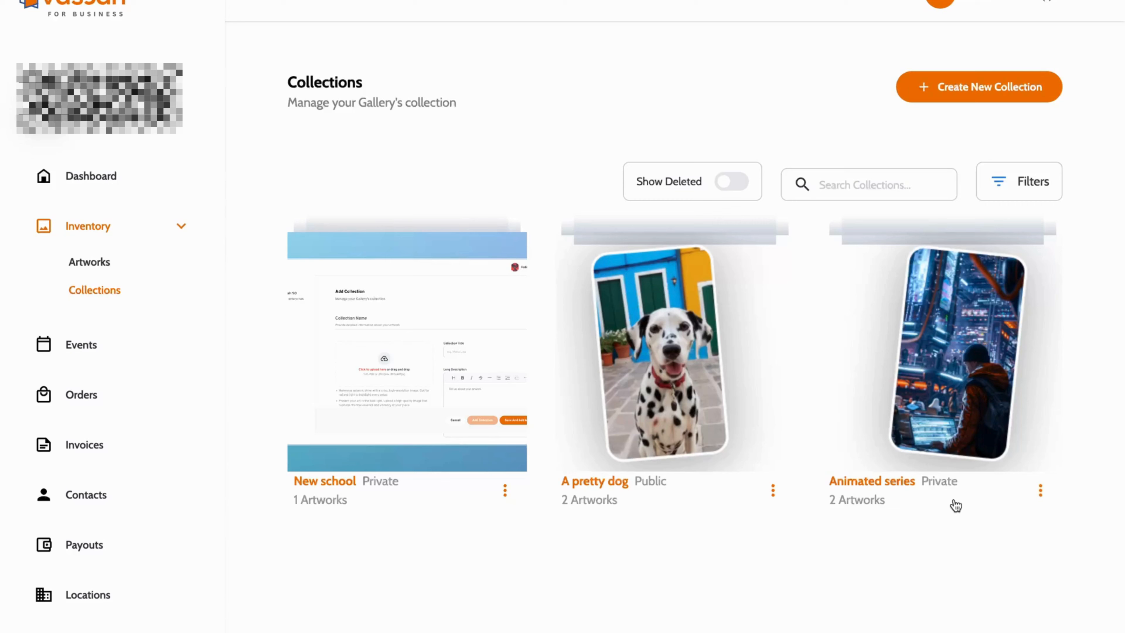
pyautogui.click(738, 188)
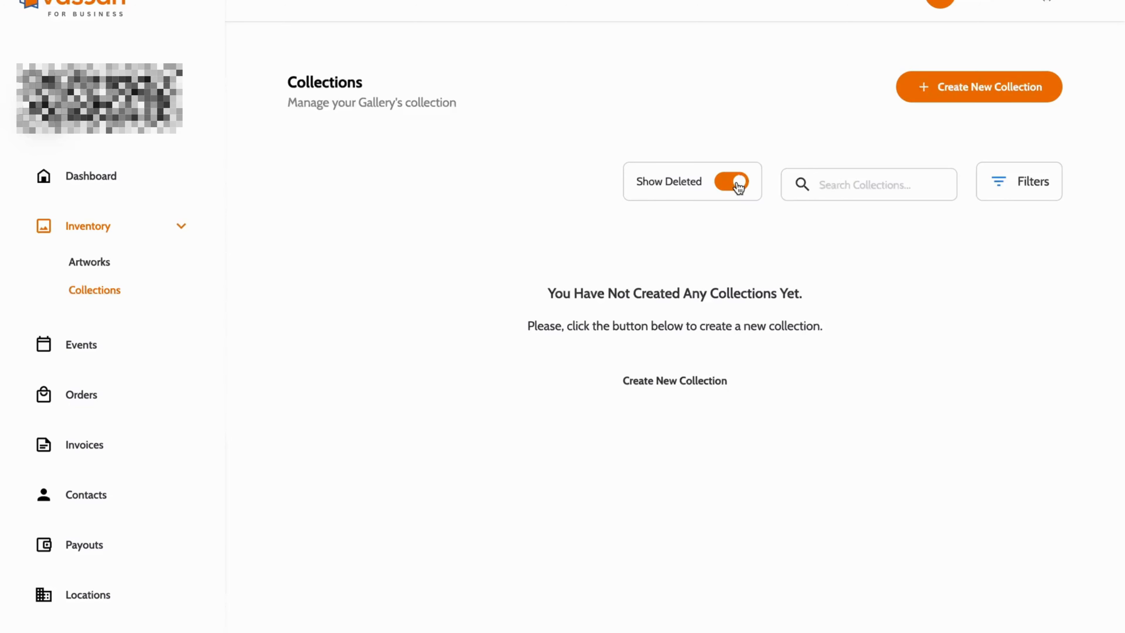
pyautogui.click(722, 187)
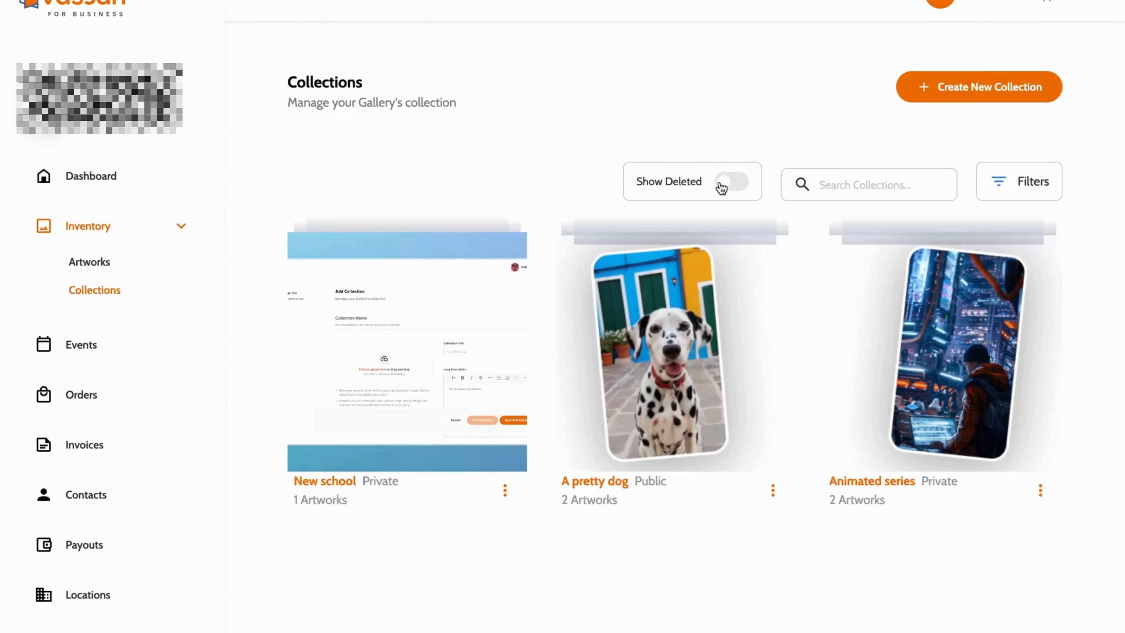
# Search the collections for "a pre", and clear the search to list all collections.
pyautogui.click(875, 182)
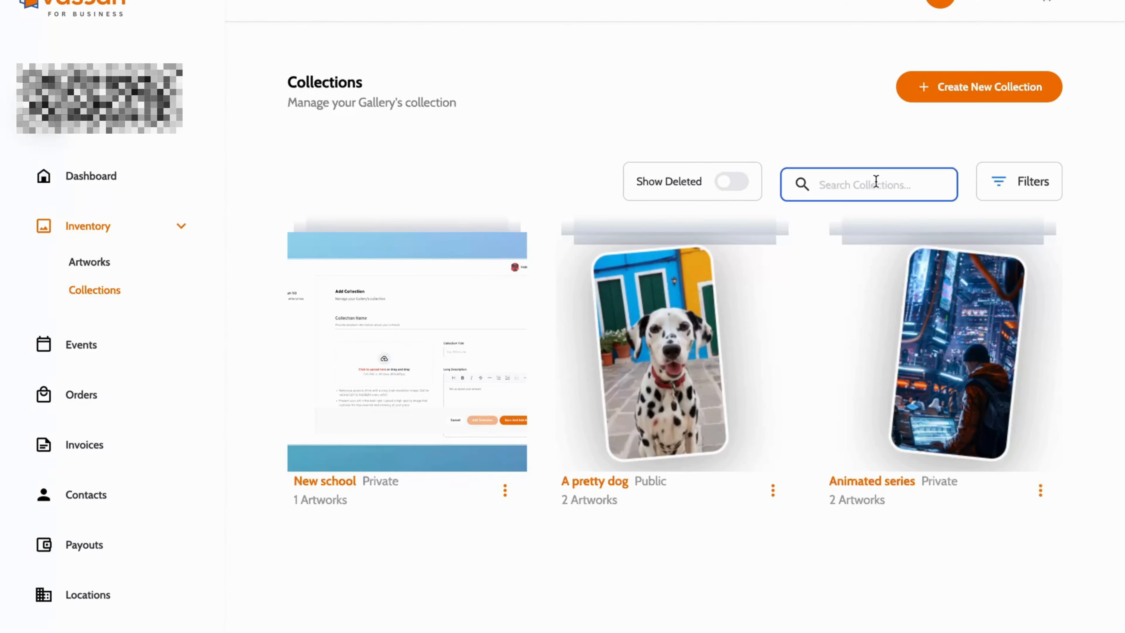
pyautogui.write('a pre')
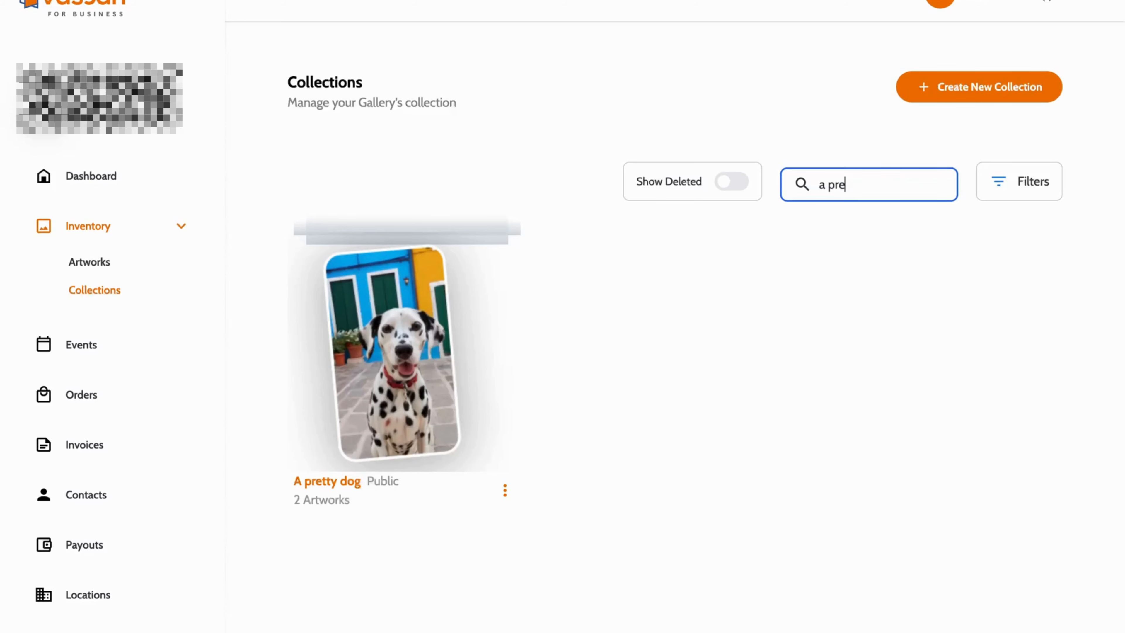
pyautogui.press('BackSpace')
pyautogui.press('BackSpace')
pyautogui.press('BackSpace')
pyautogui.press('BackSpace')
pyautogui.press('BackSpace')
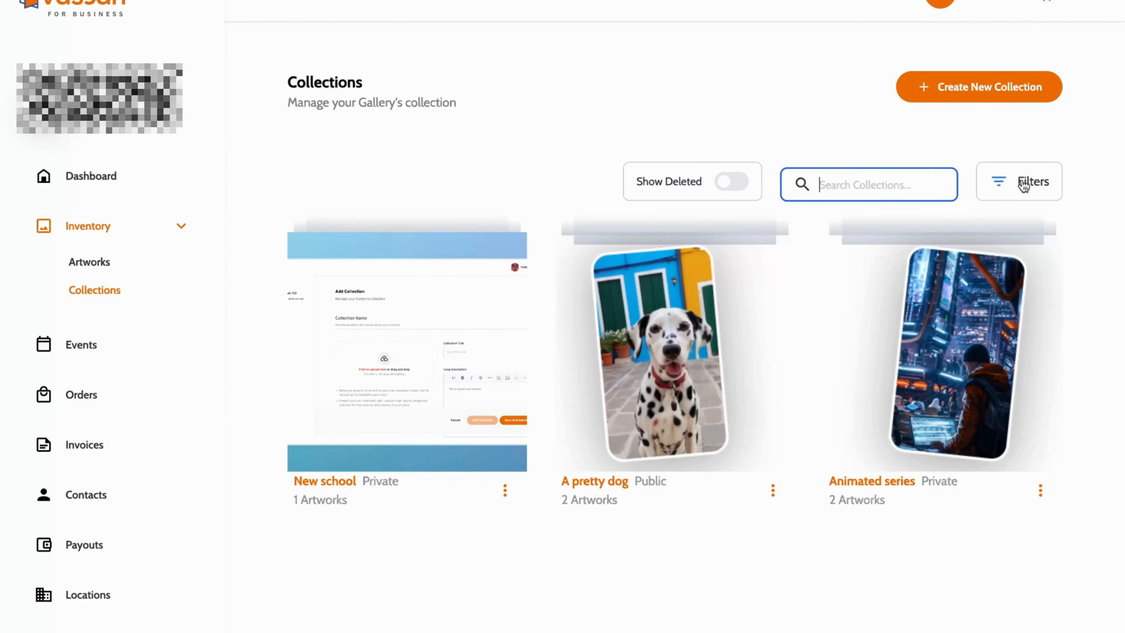
# Filter the collections by the access level PUBLIC, and remove the filter to list all collections.
pyautogui.click(1000, 182)
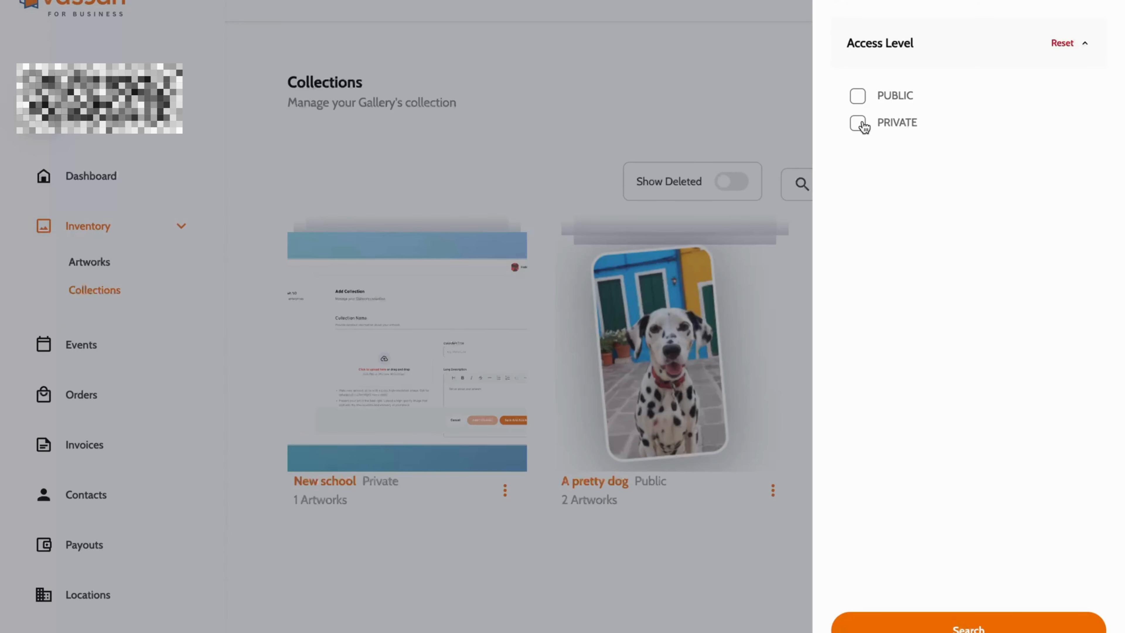
pyautogui.click(859, 98)
pyautogui.click(910, 618)
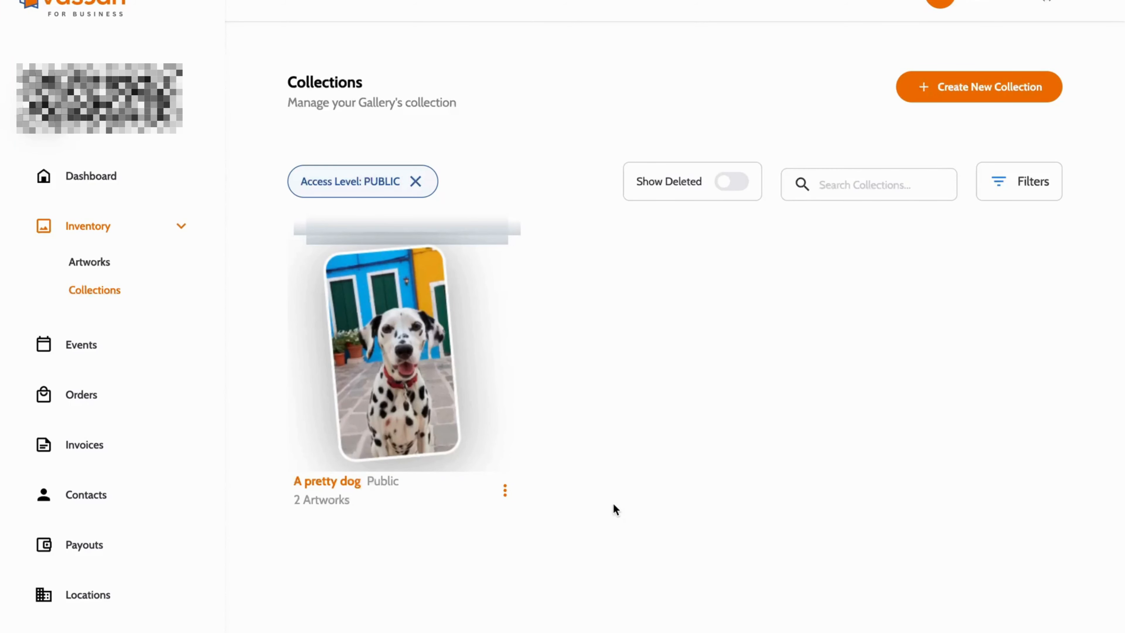
pyautogui.click(414, 183)
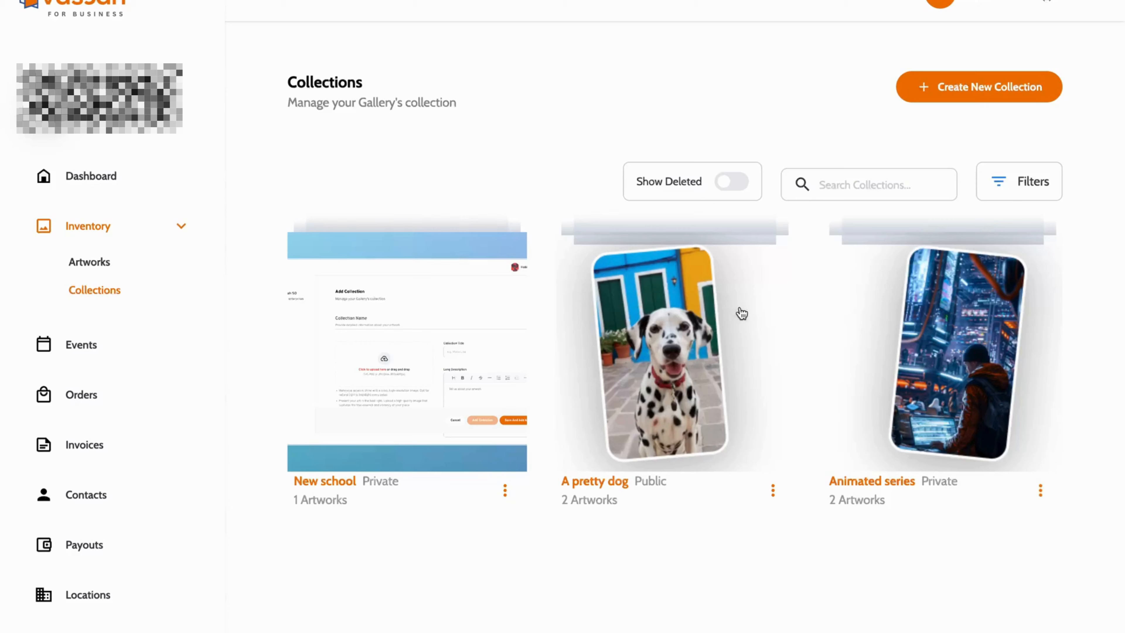
# View the details and artworks of the New school collection, and return to the list of collections.
pyautogui.click(774, 494)
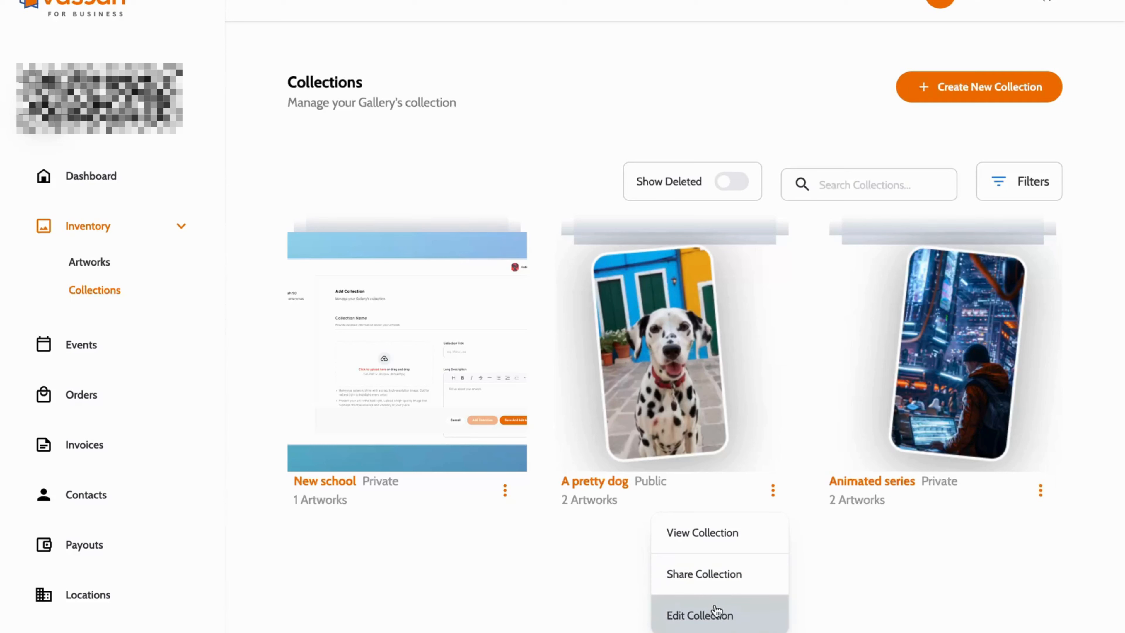
pyautogui.click(566, 561)
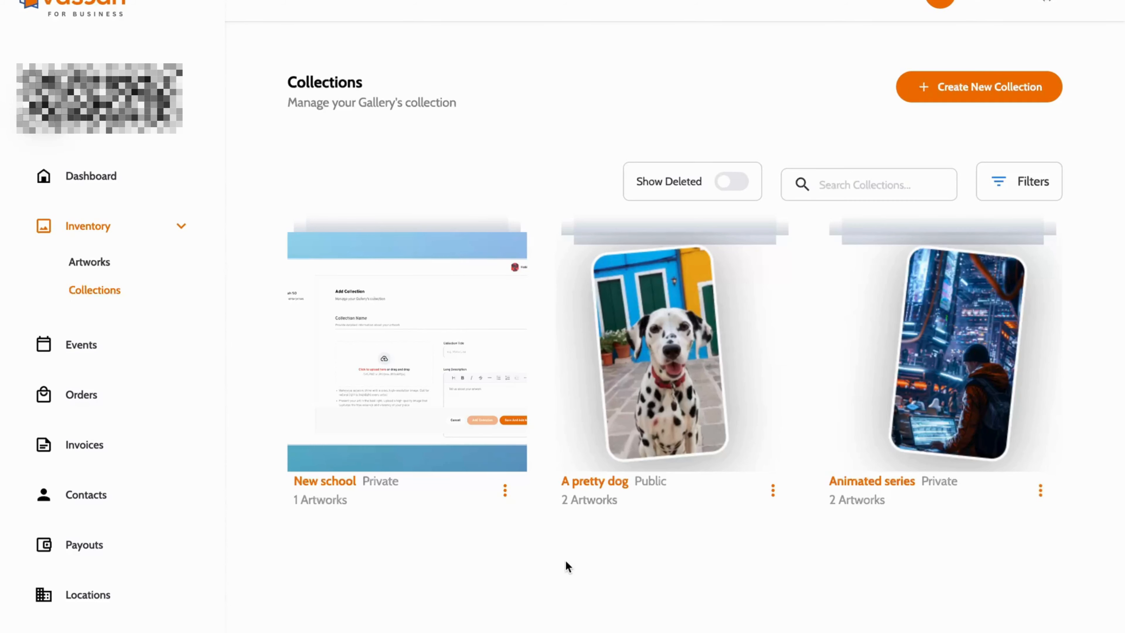
pyautogui.click(504, 489)
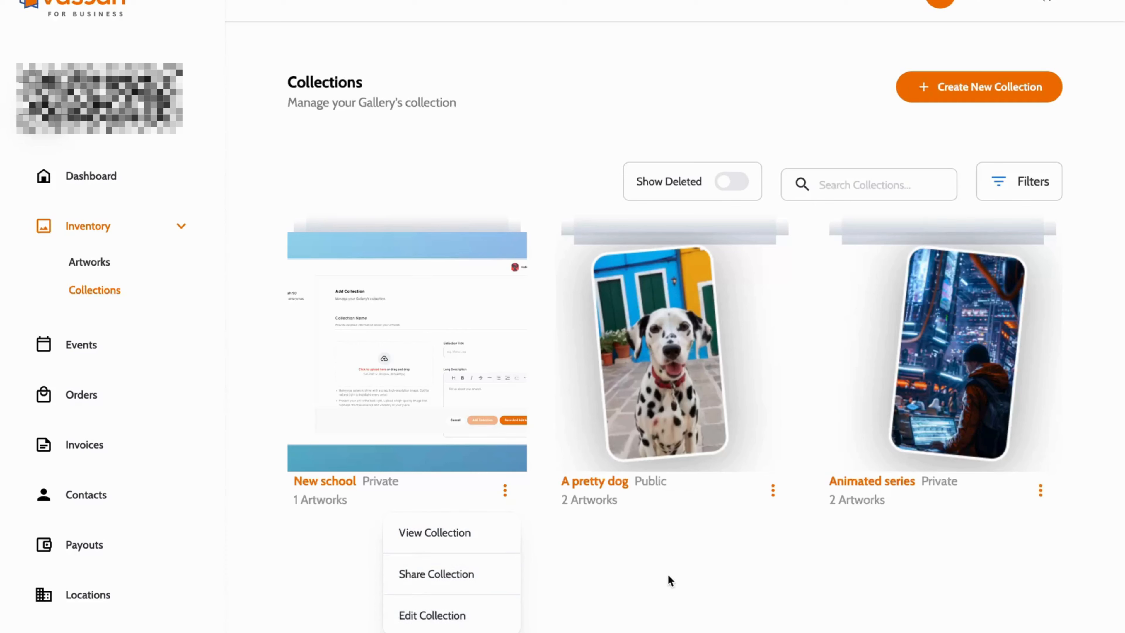
pyautogui.click(450, 533)
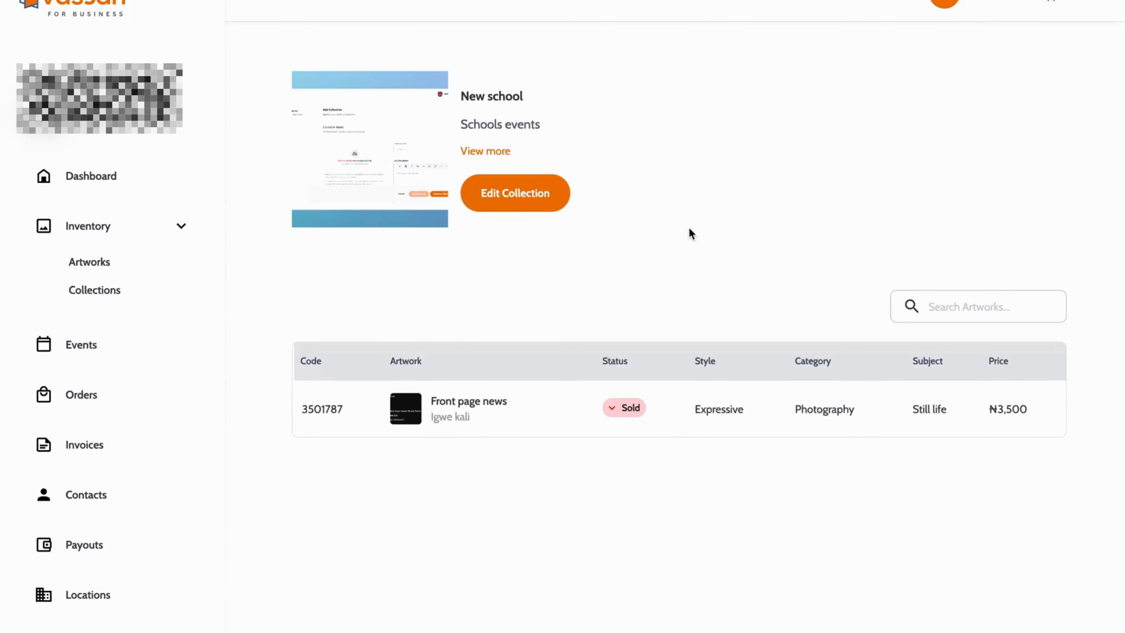
pyautogui.moveTo(3, 13)
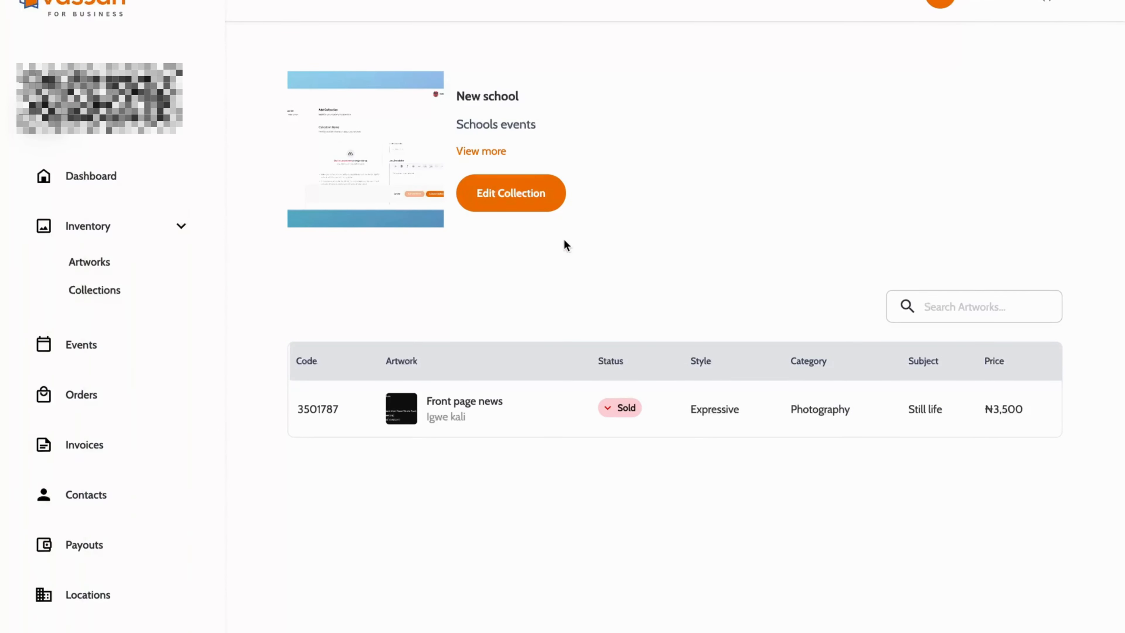
pyautogui.press('super+[')
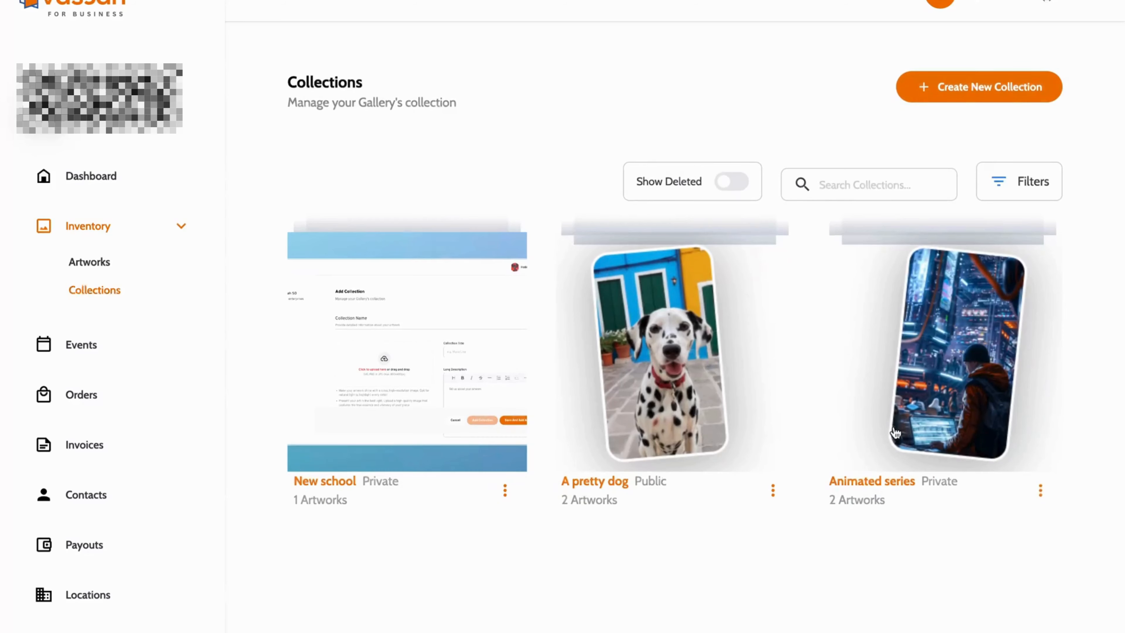
# View the Animated series collection, open it for editing, and add the line "this is a fire collection" to its description.
pyautogui.click(1040, 494)
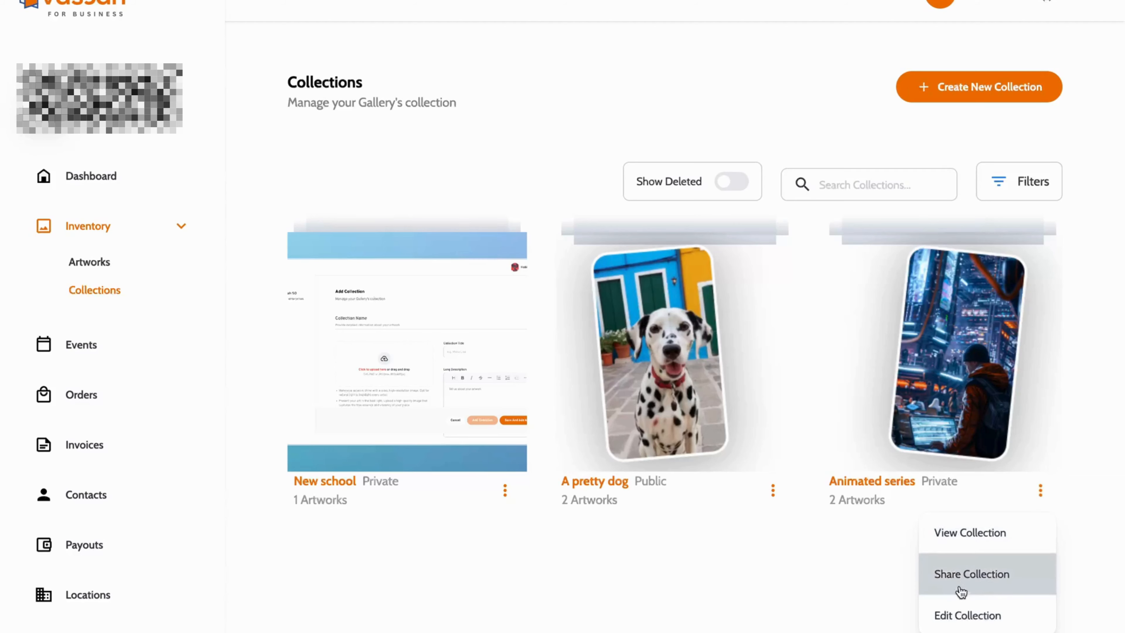
pyautogui.click(958, 549)
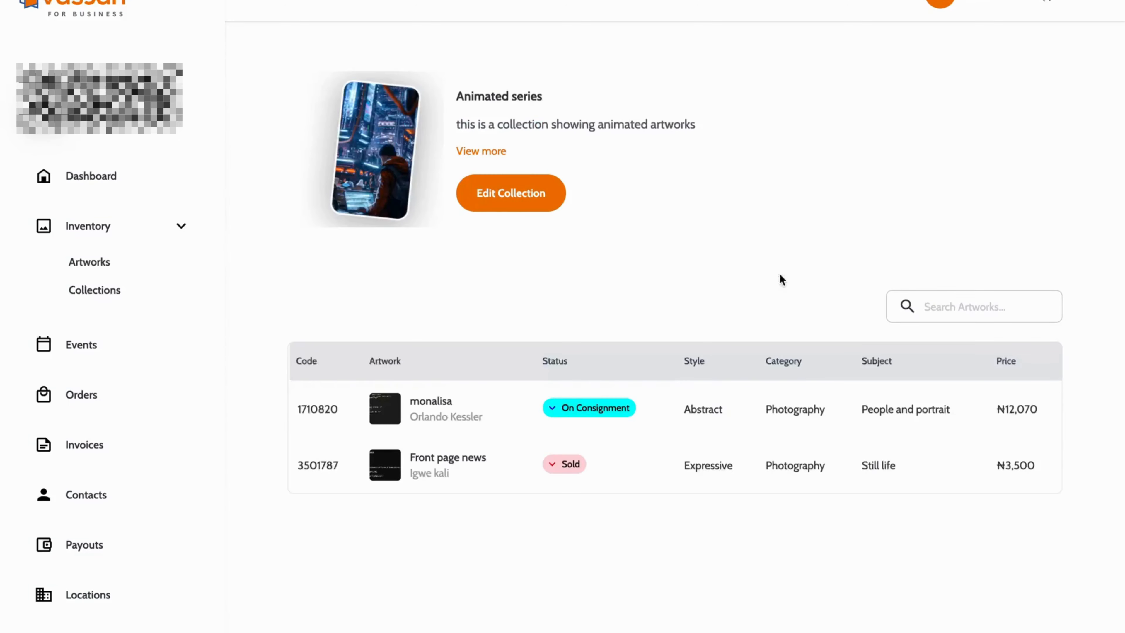
pyautogui.click(509, 195)
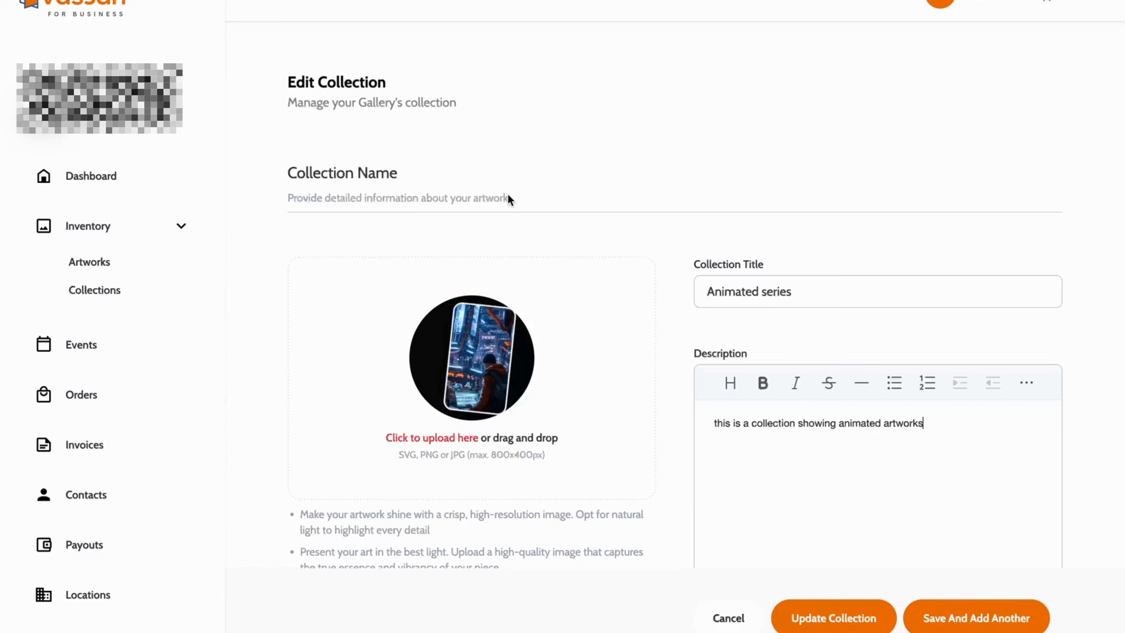
pyautogui.scroll(-5, 638, 350)
pyautogui.scroll(-3, 641, 348)
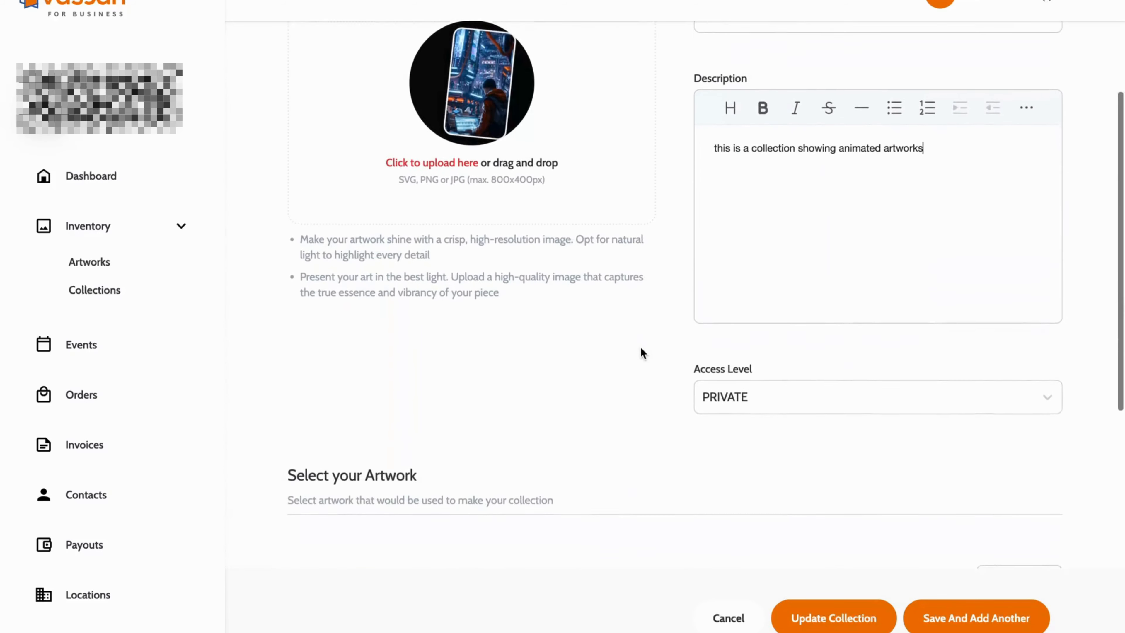
pyautogui.scroll(2, 641, 348)
pyautogui.scroll(1, 640, 347)
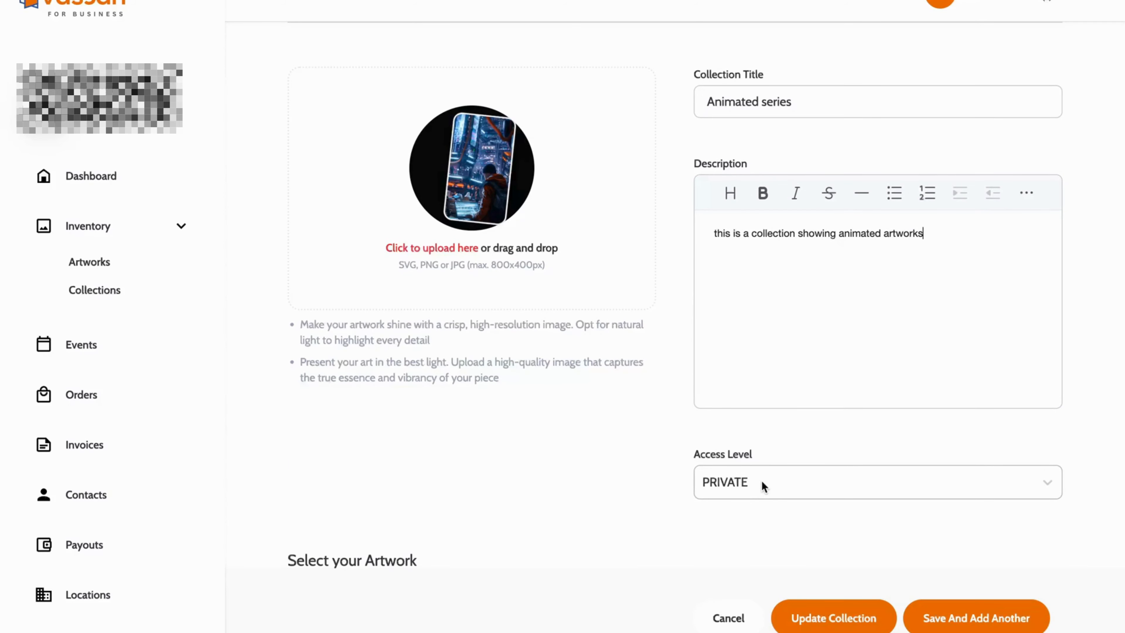
pyautogui.scroll(1, 760, 480)
pyautogui.scroll(1, 761, 480)
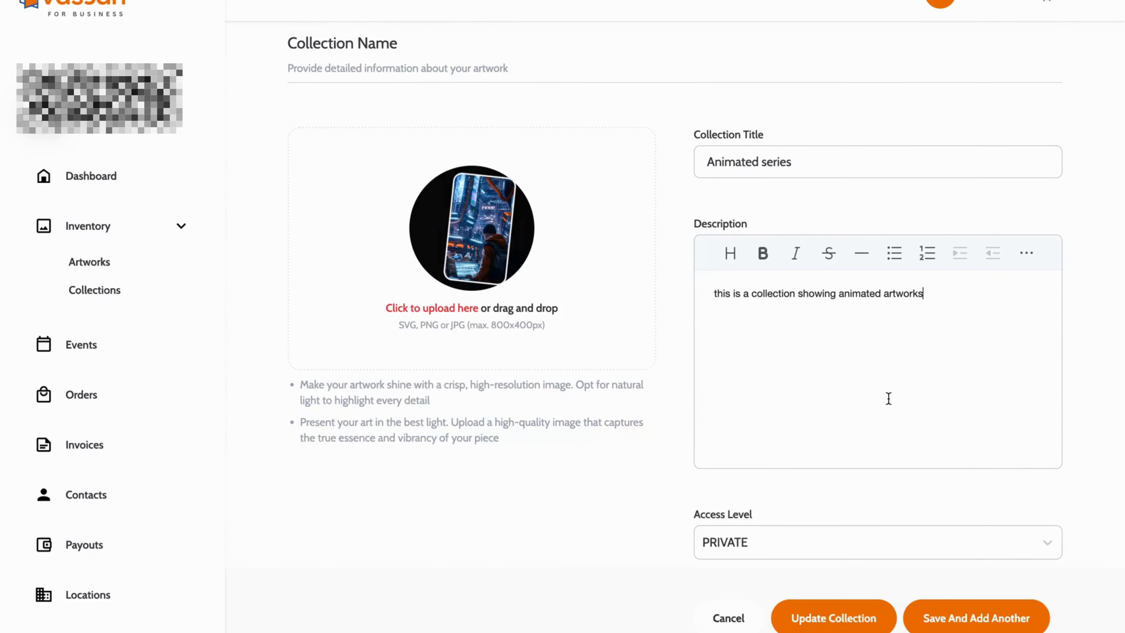
pyautogui.press('Return')
pyautogui.write('this is a fire collection')
# Review the collection's access level and selected artworks, and save the updated collection.
pyautogui.scroll(-4, 1003, 418)
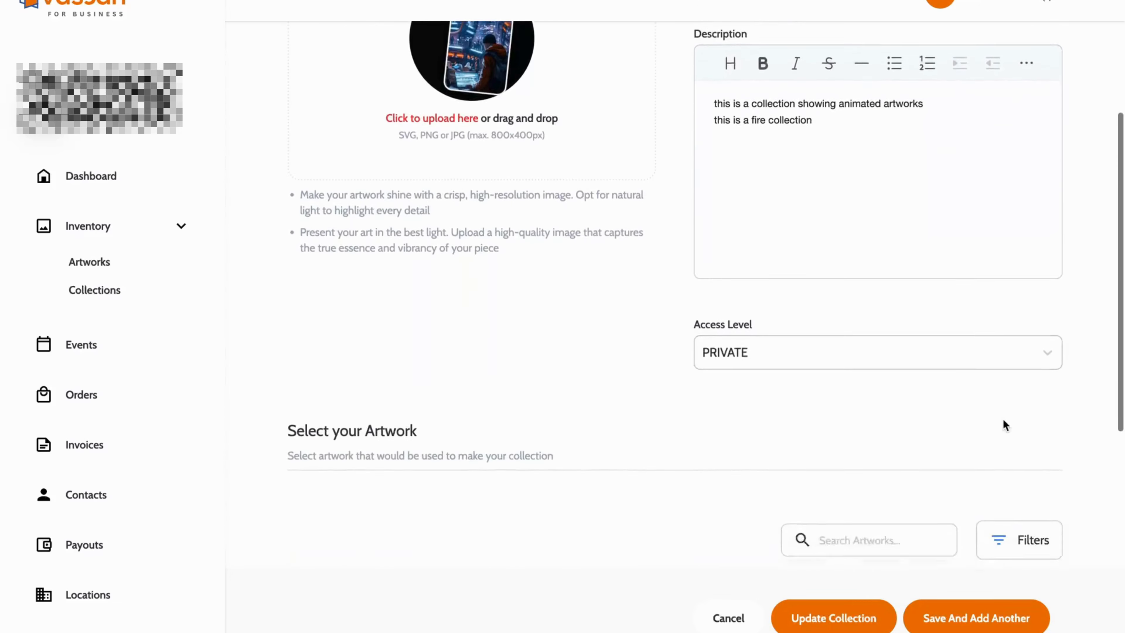
pyautogui.scroll(-10, 1003, 421)
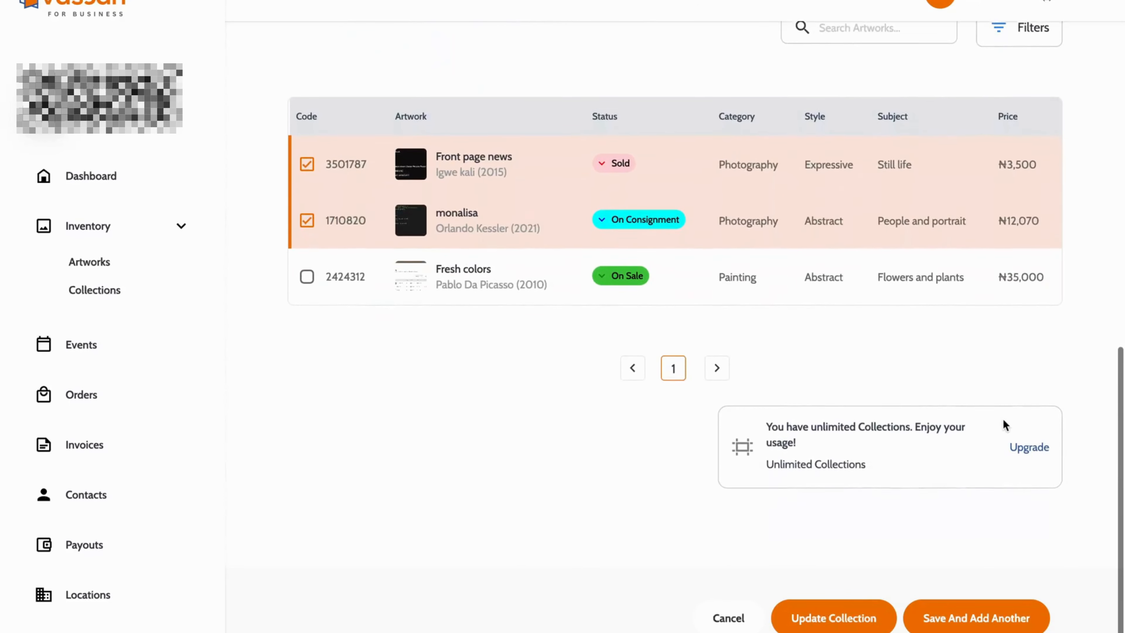
pyautogui.click(842, 619)
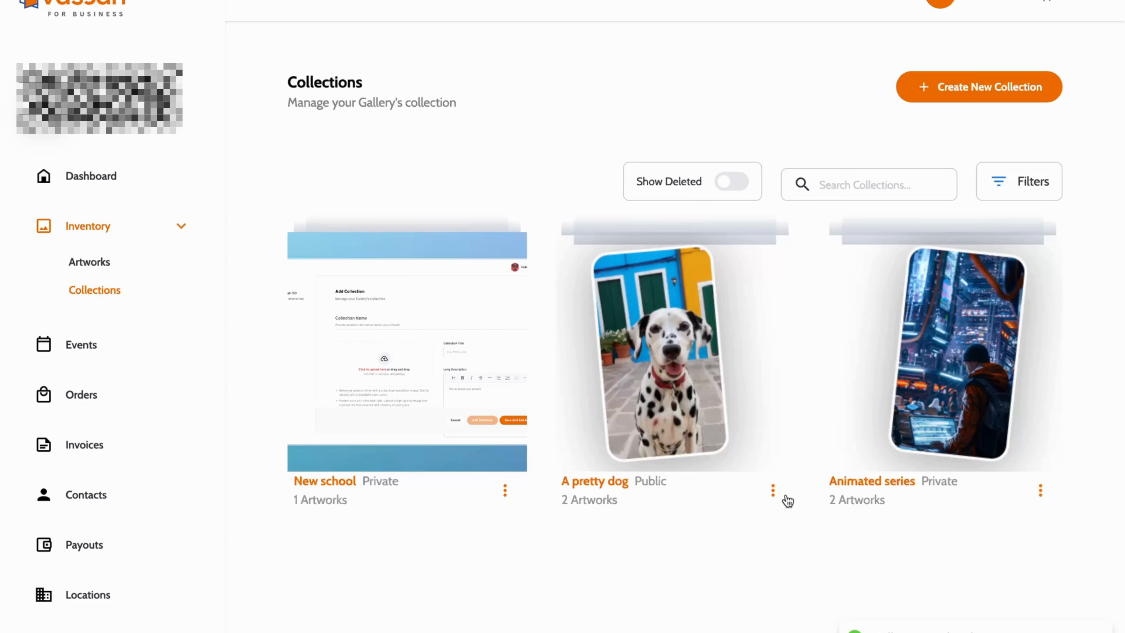
# Copy the share link of the New school collection, and paste it into a new tab's address entry to check it without opening it.
pyautogui.click(773, 490)
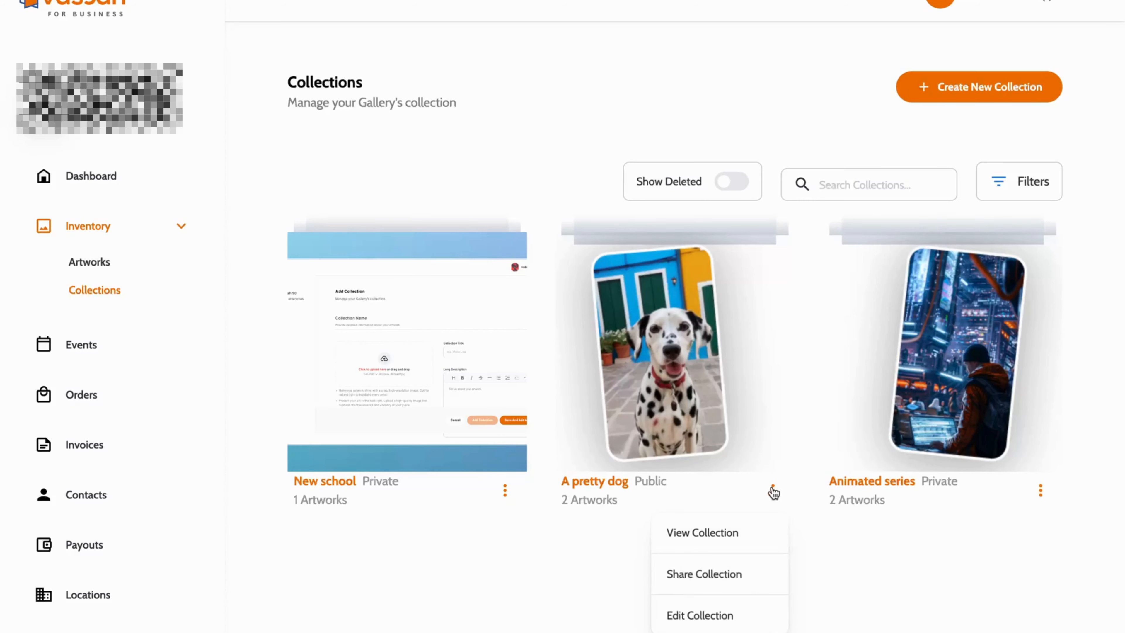
pyautogui.click(519, 553)
pyautogui.click(504, 490)
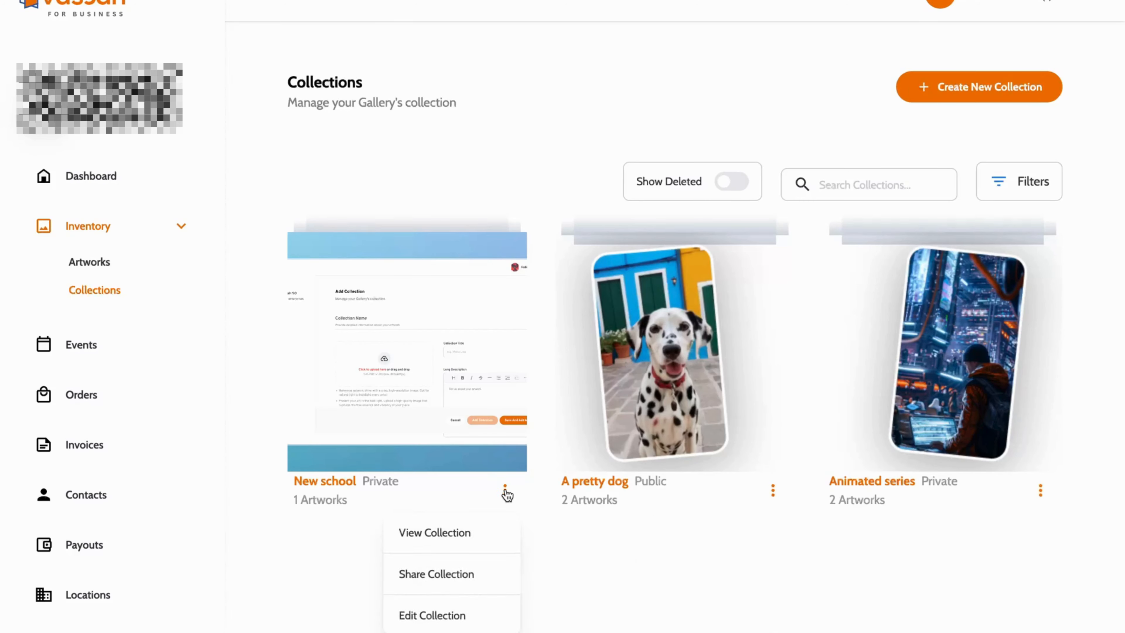
pyautogui.click(465, 572)
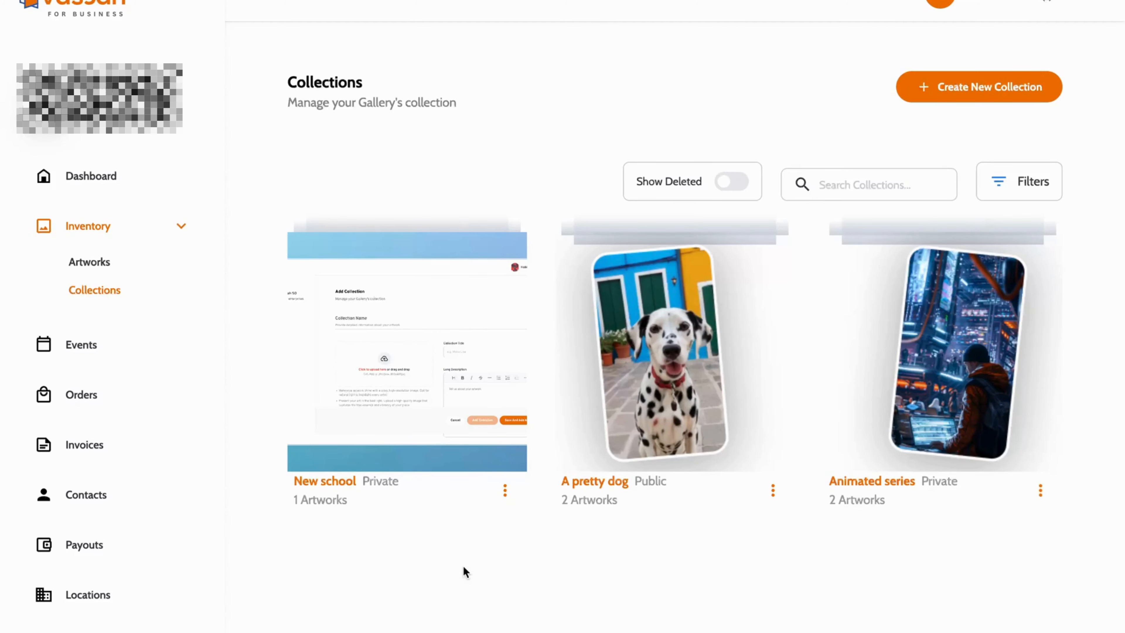
pyautogui.press('super+t')
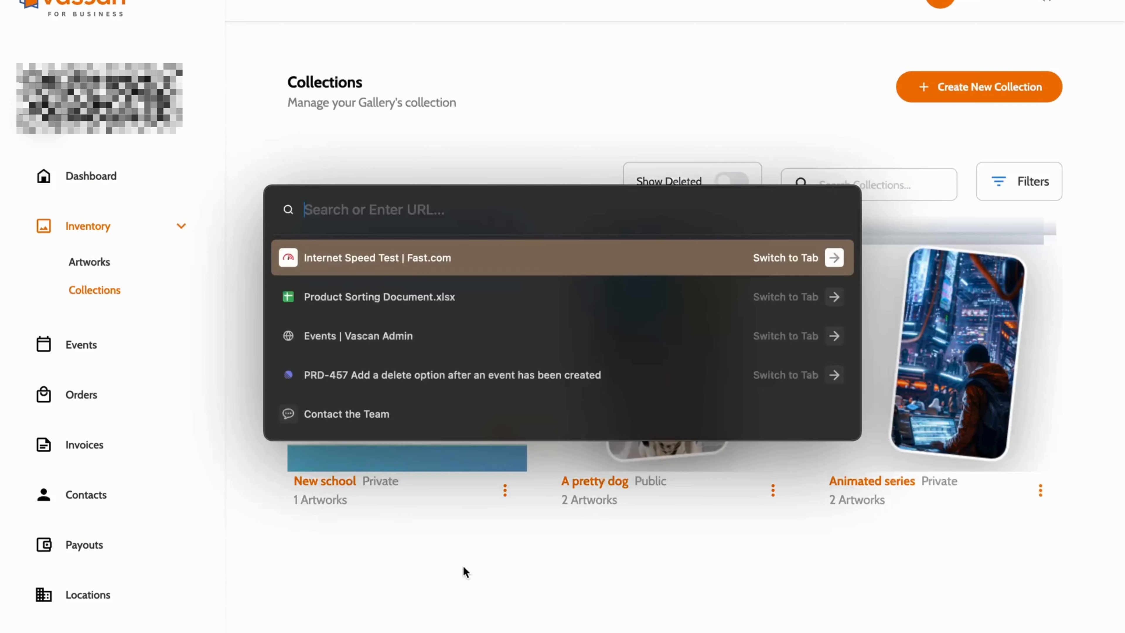
pyautogui.write('https://staging.vascan.io/collections/new-school')
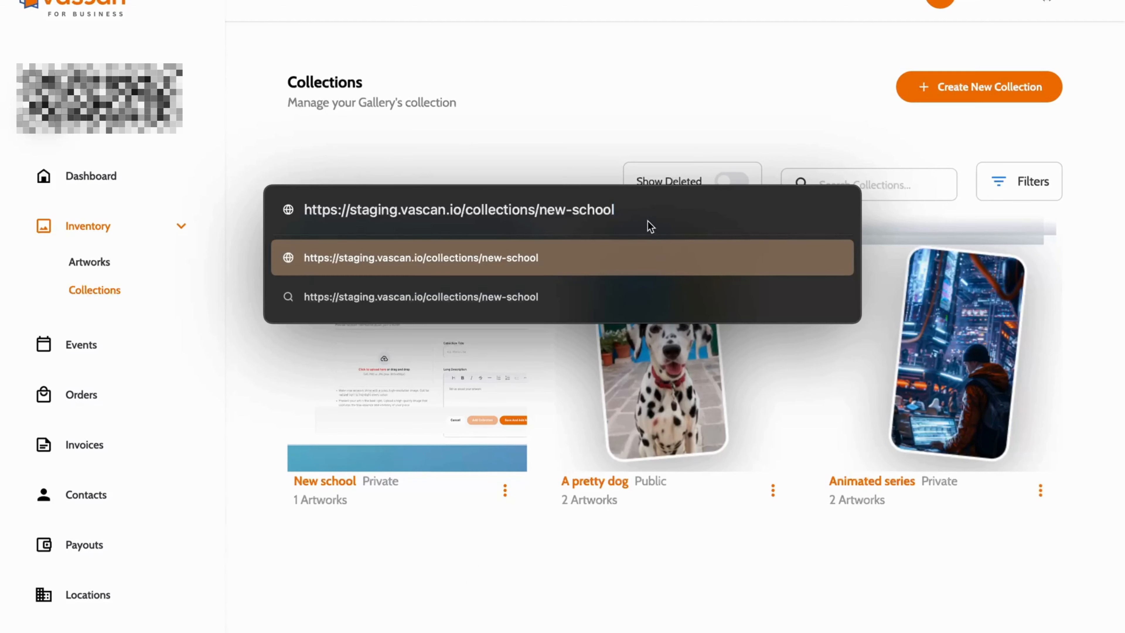
pyautogui.press('Escape')
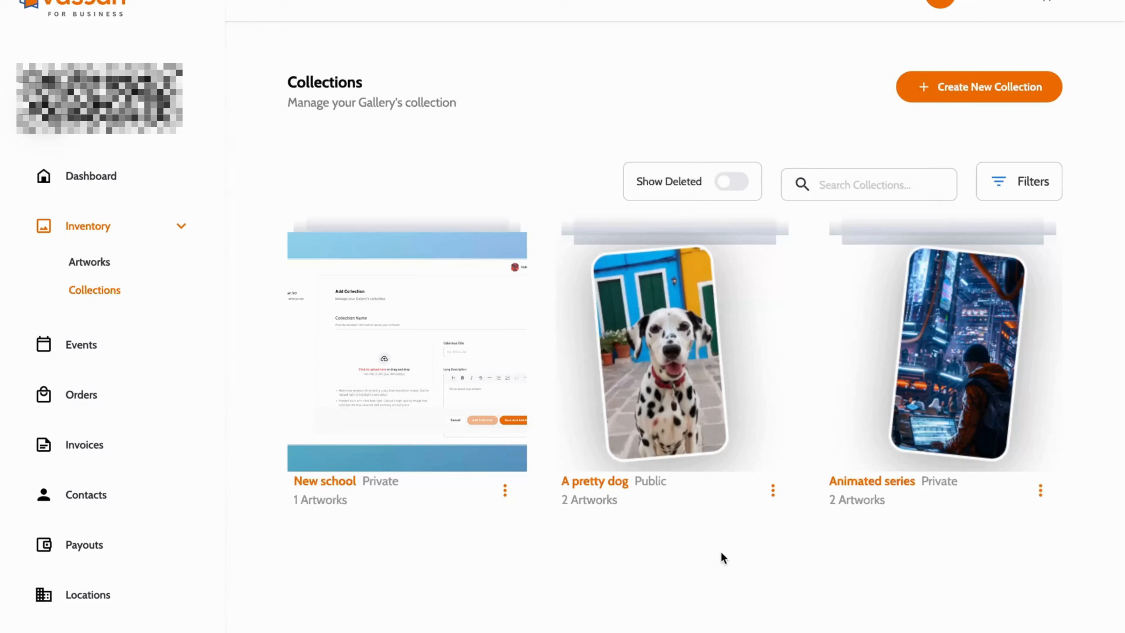
# Copy the share link of the Animated series collection, and paste it into a new tab's address entry to check it without opening it.
pyautogui.click(773, 490)
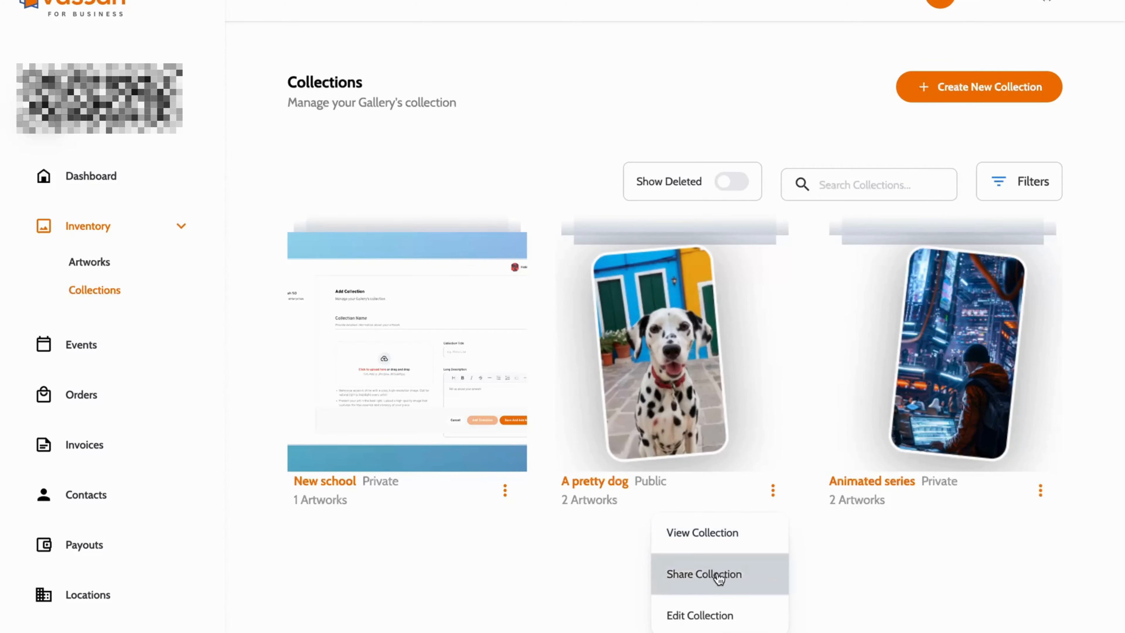
pyautogui.click(931, 570)
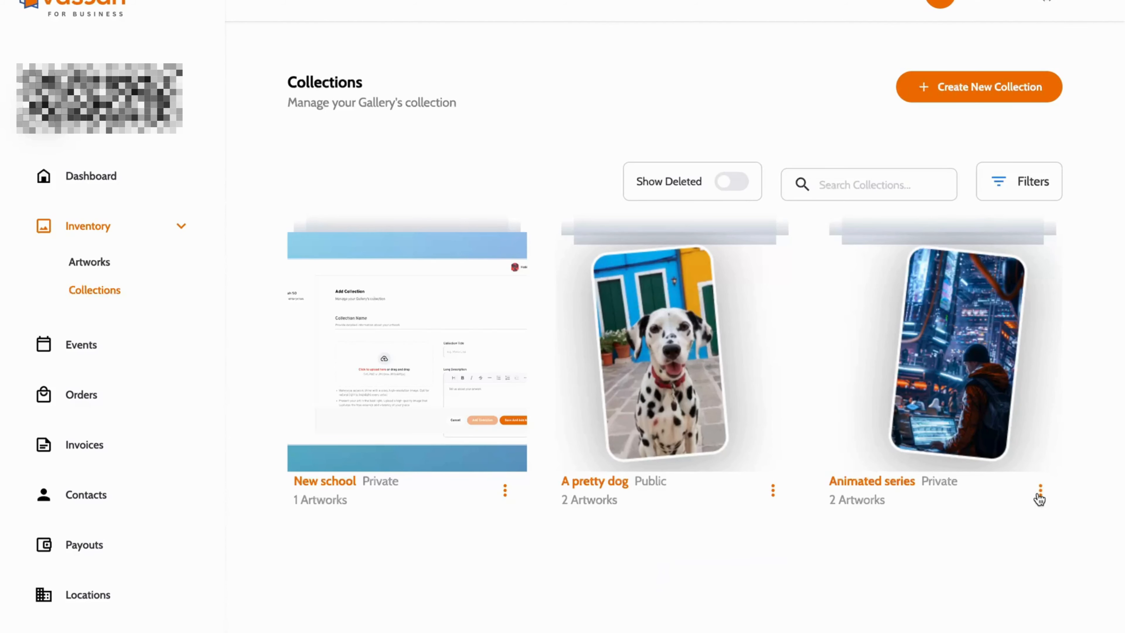
pyautogui.click(1040, 490)
pyautogui.click(924, 574)
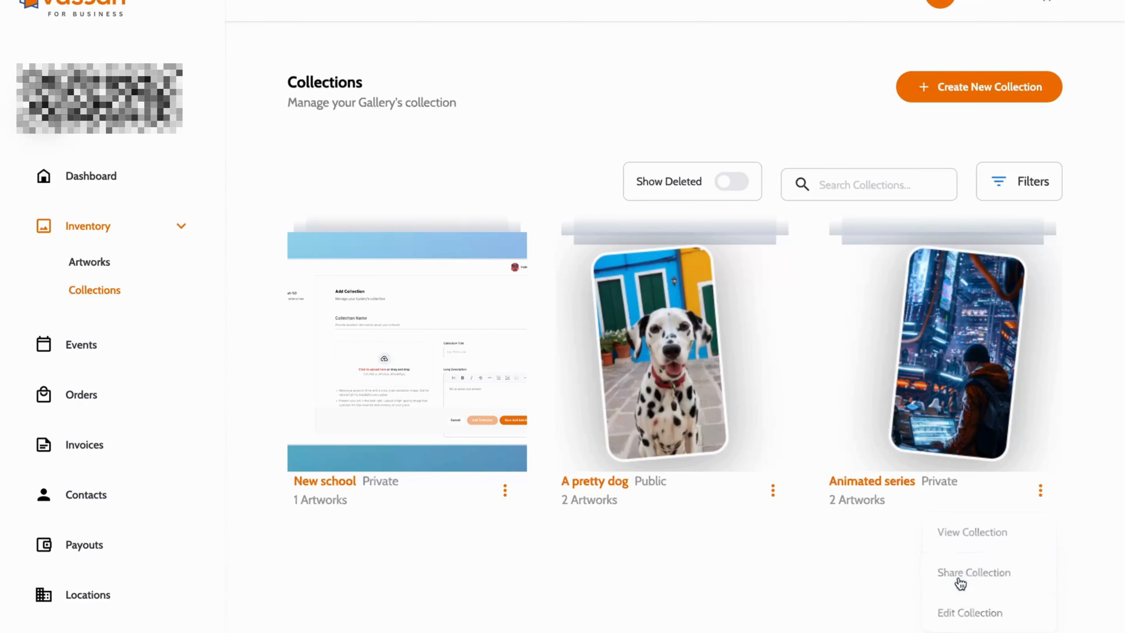
pyautogui.hotkey('ctrl', 't')
pyautogui.write('https://staging.vascan.io/collections/animated-series')
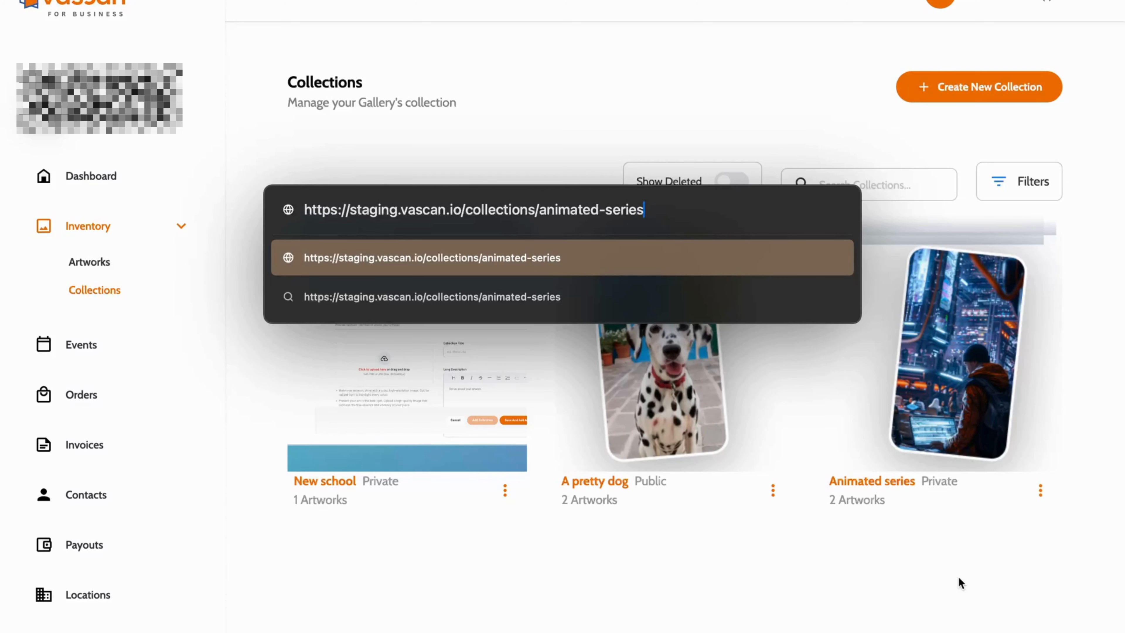
pyautogui.press('Escape')
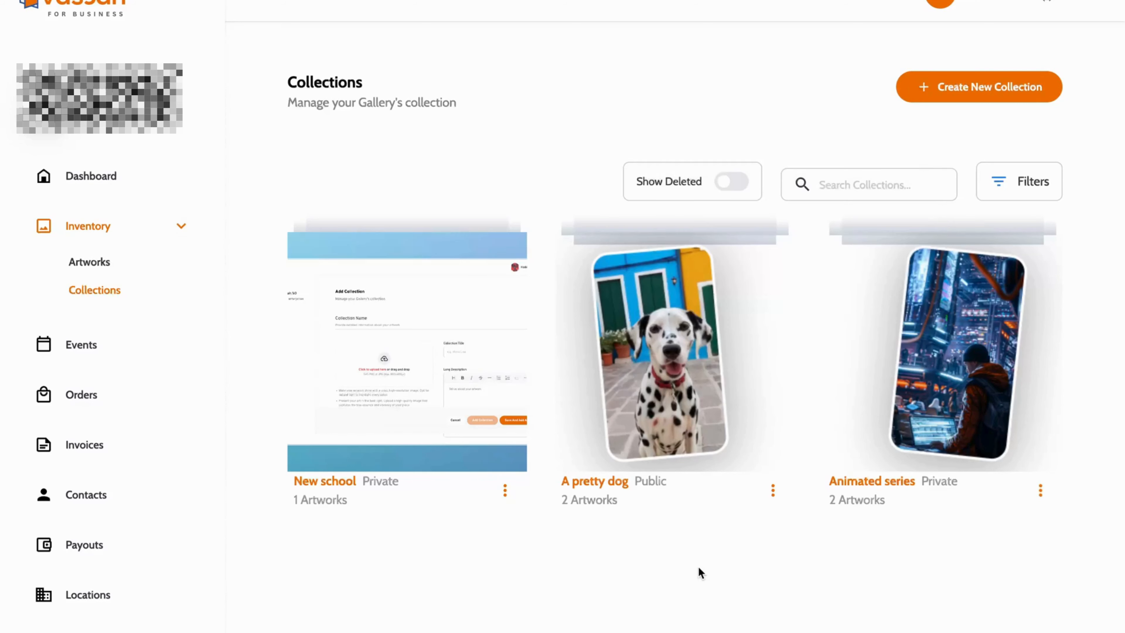